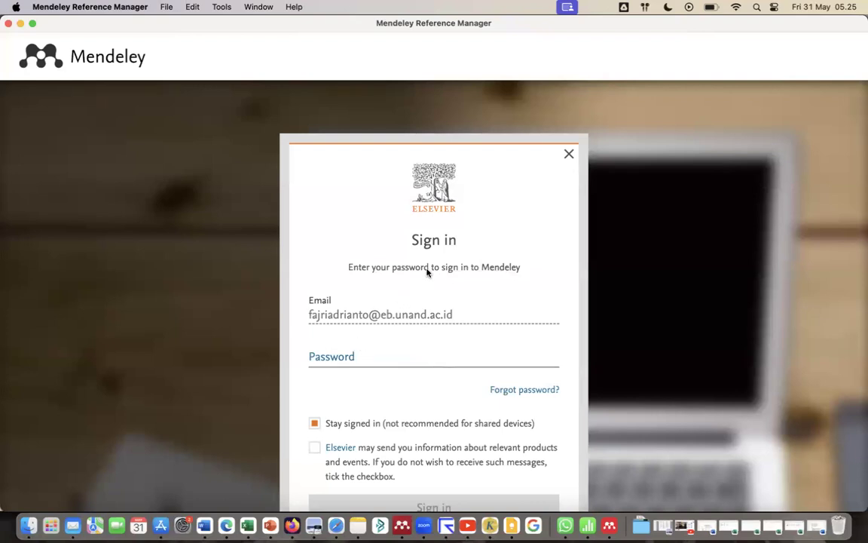
# Enter the account password and sign in to Mendeley, leaving the stay-signed-in option enabled.
pyautogui.click(352, 357)
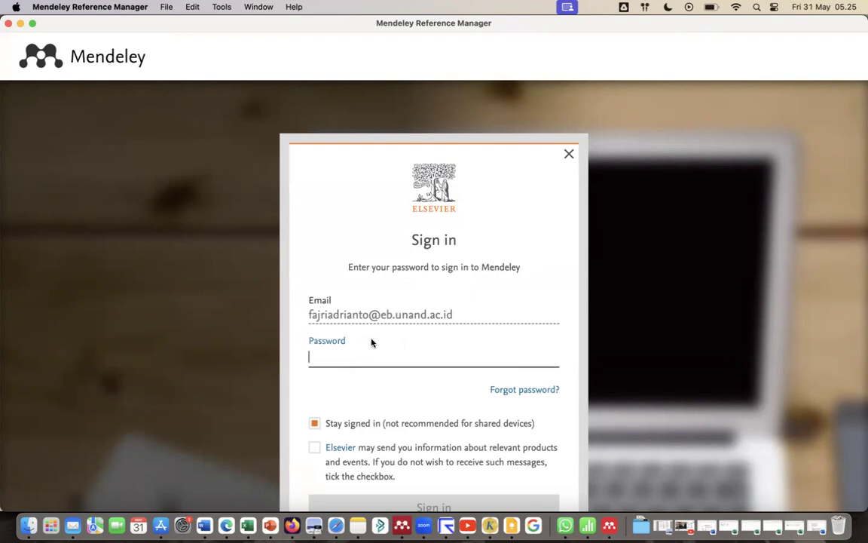
pyautogui.scroll(-2, 370, 342)
pyautogui.scroll(-2, 371, 343)
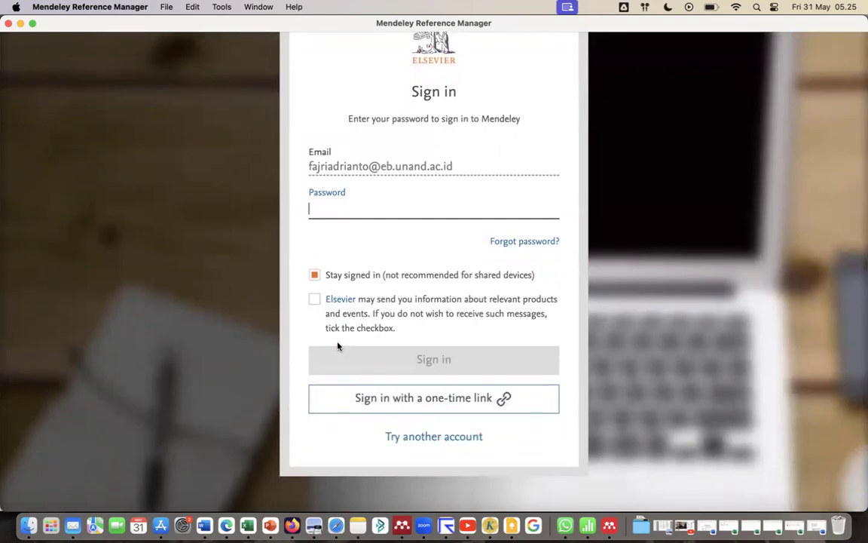
pyautogui.scroll(3, 391, 328)
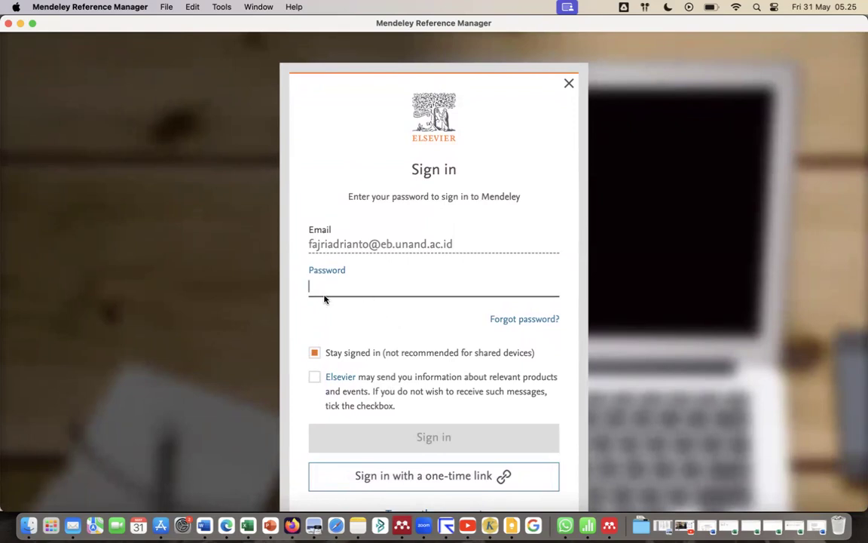
pyautogui.write('**********')
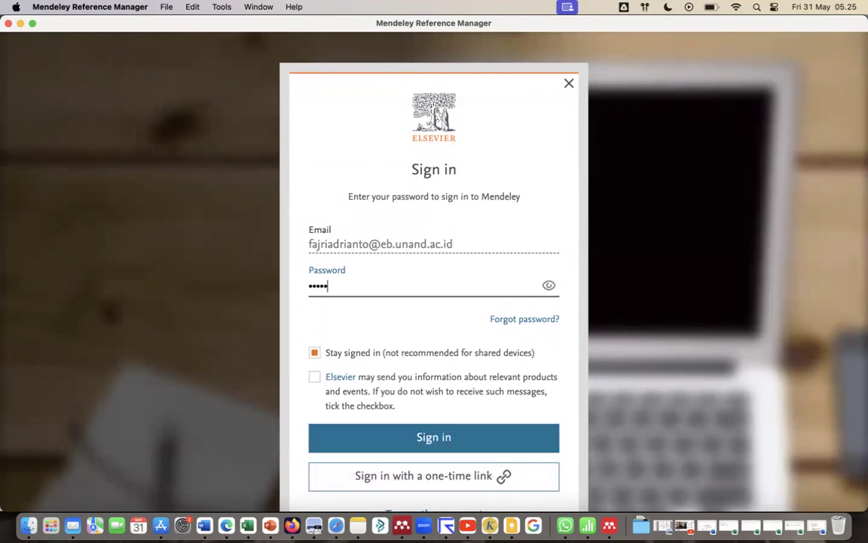
pyautogui.write('*')
pyautogui.click(424, 444)
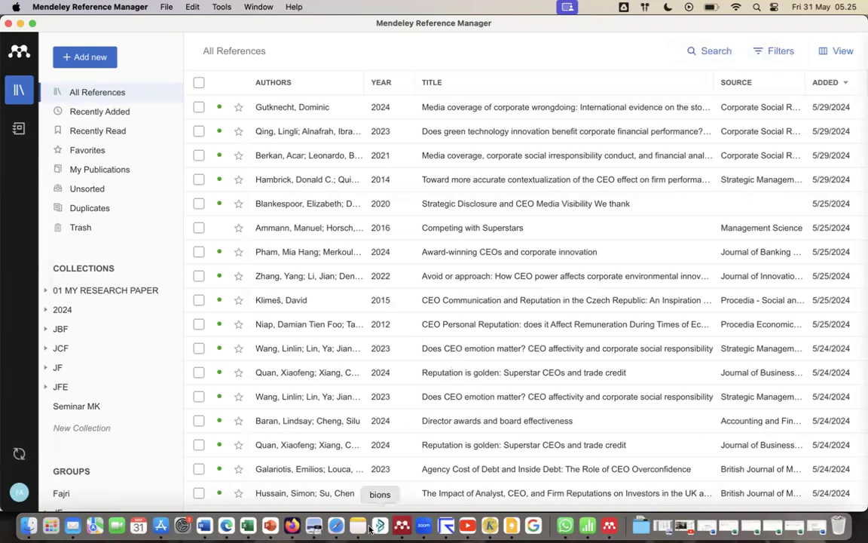
# Switch to Mendeley Desktop and clear the "corporate reputation" search from All Documents.
pyautogui.click(404, 528)
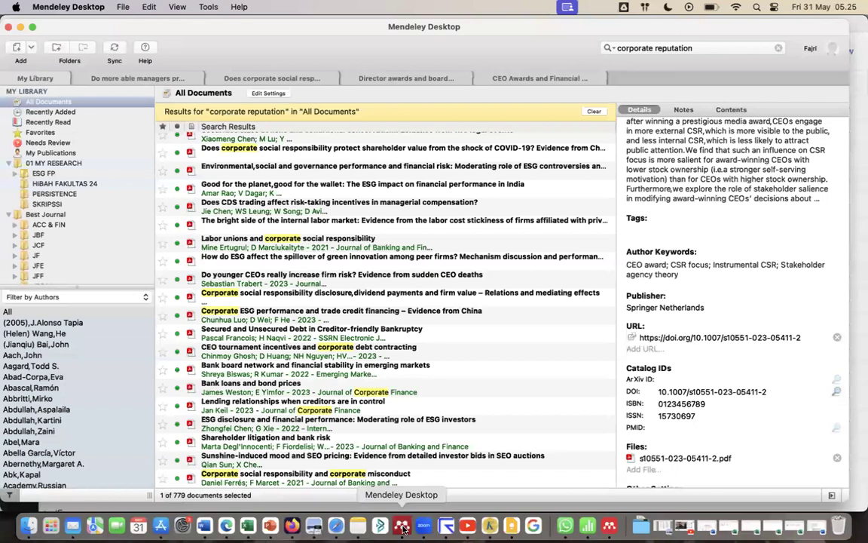
pyautogui.scroll(-3, 449, 388)
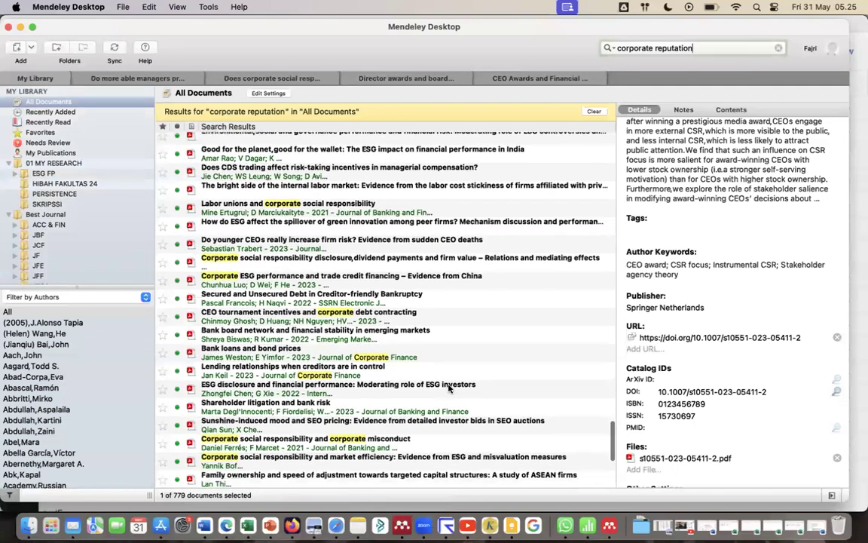
pyautogui.scroll(-2, 452, 361)
pyautogui.click(593, 112)
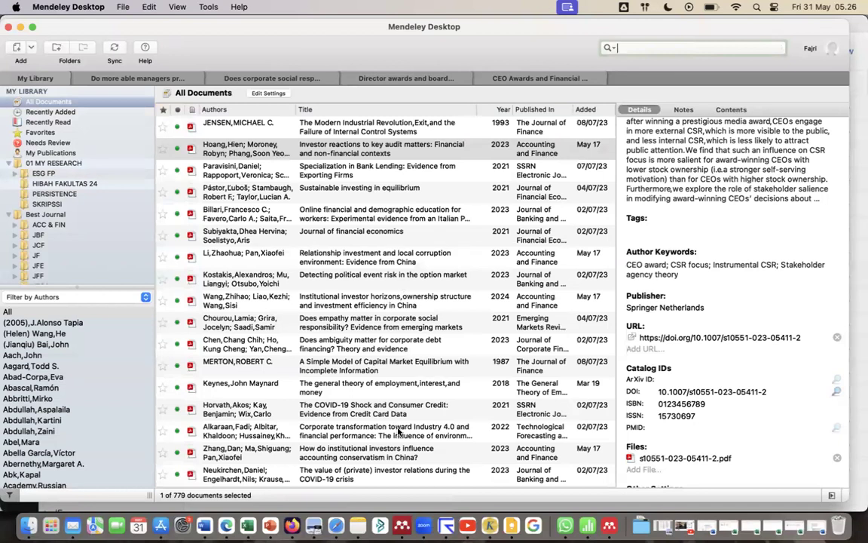
# Compare with Mendeley Reference Manager briefly, then check the installed version of Mendeley Desktop and close its About information.
pyautogui.click(608, 527)
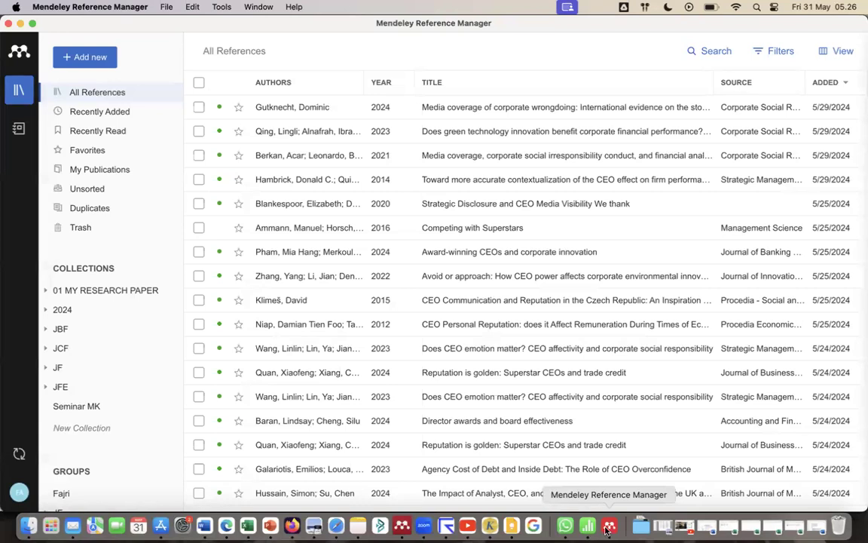
pyautogui.click(400, 528)
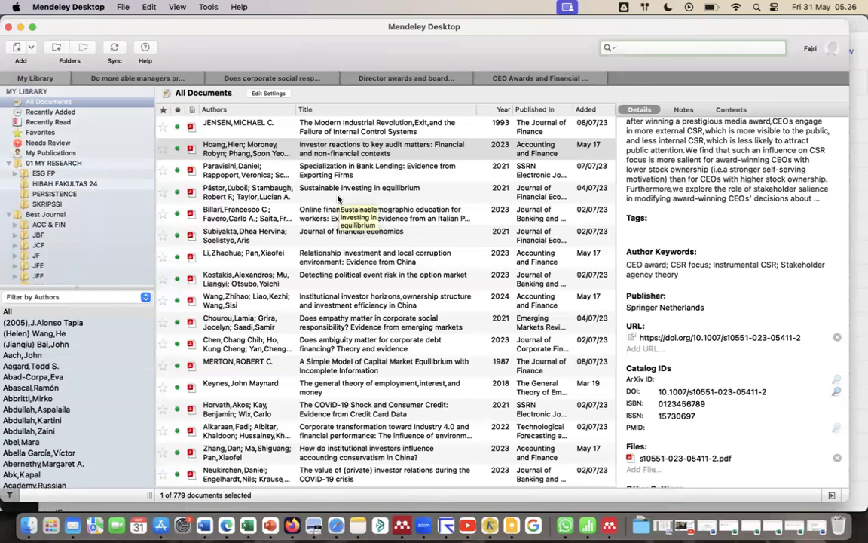
pyautogui.click(209, 7)
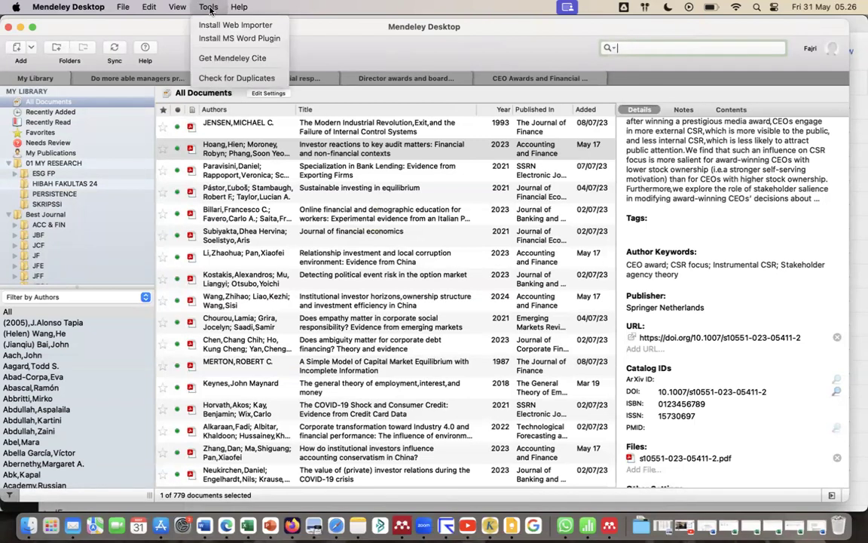
pyautogui.moveTo(240, 9)
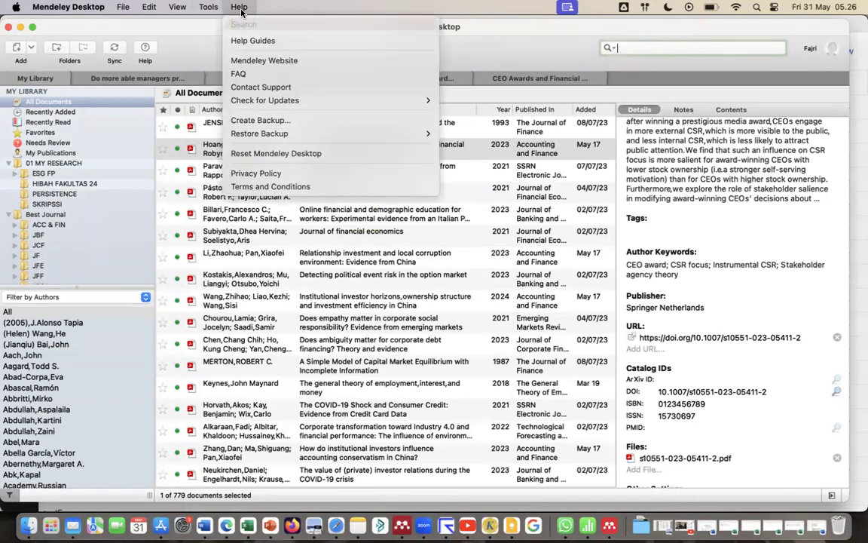
pyautogui.moveTo(202, 11)
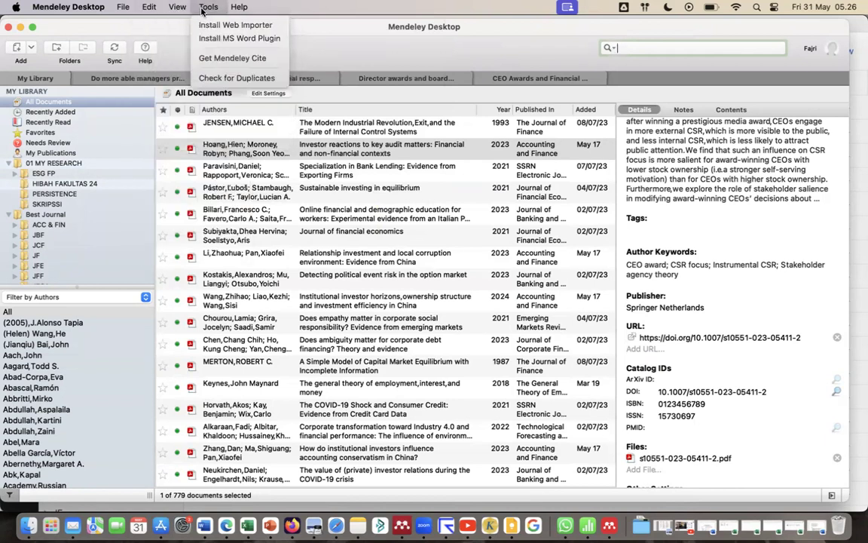
pyautogui.moveTo(38, 8)
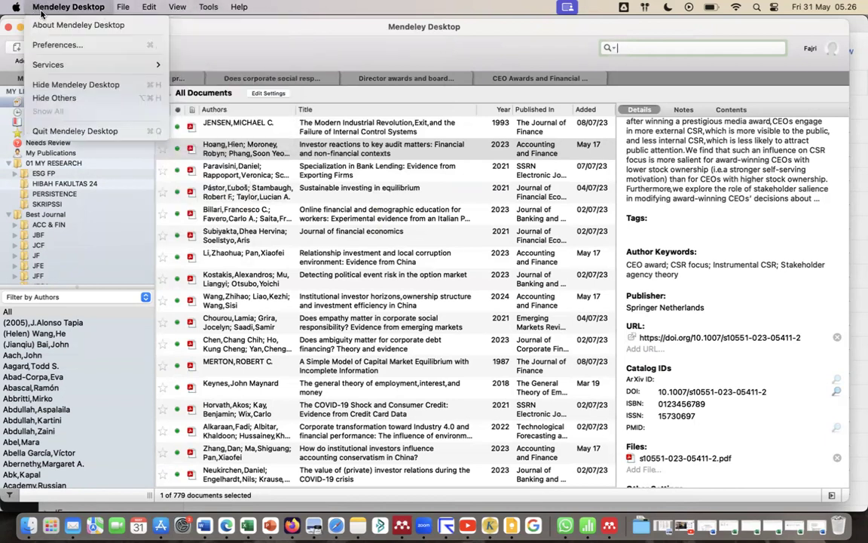
pyautogui.moveTo(65, 66)
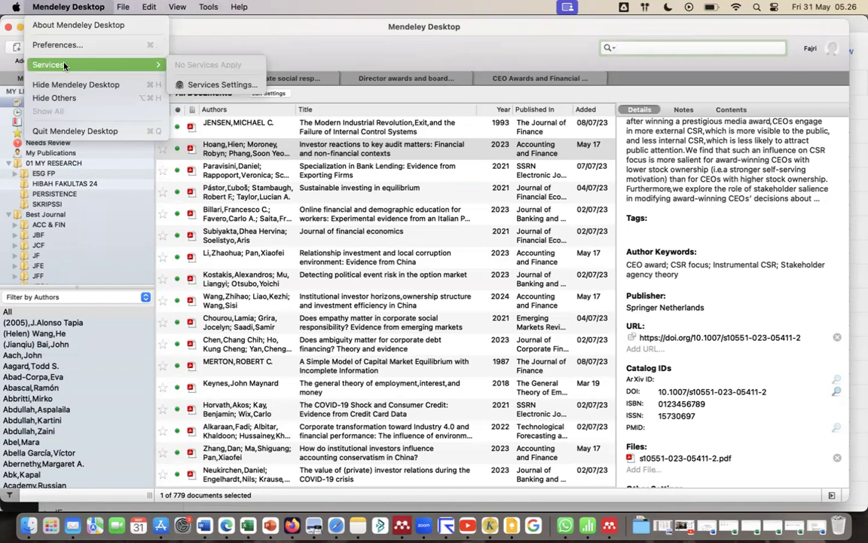
pyautogui.click(77, 25)
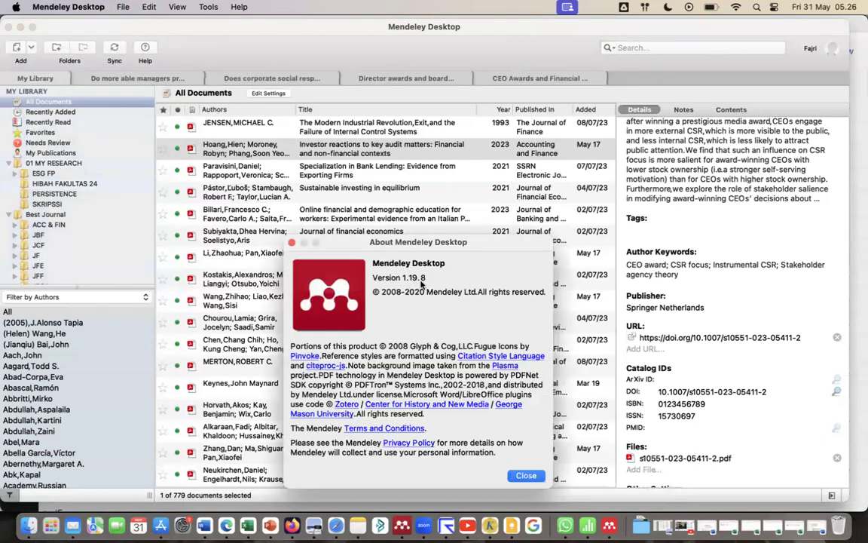
pyautogui.click(525, 474)
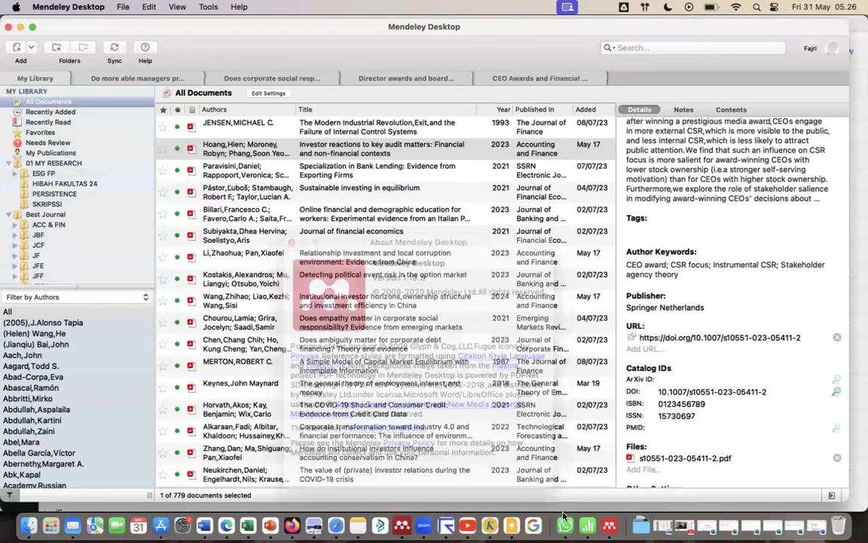
# Switch to Mendeley Reference Manager, check its installed version and close the About information.
pyautogui.click(640, 525)
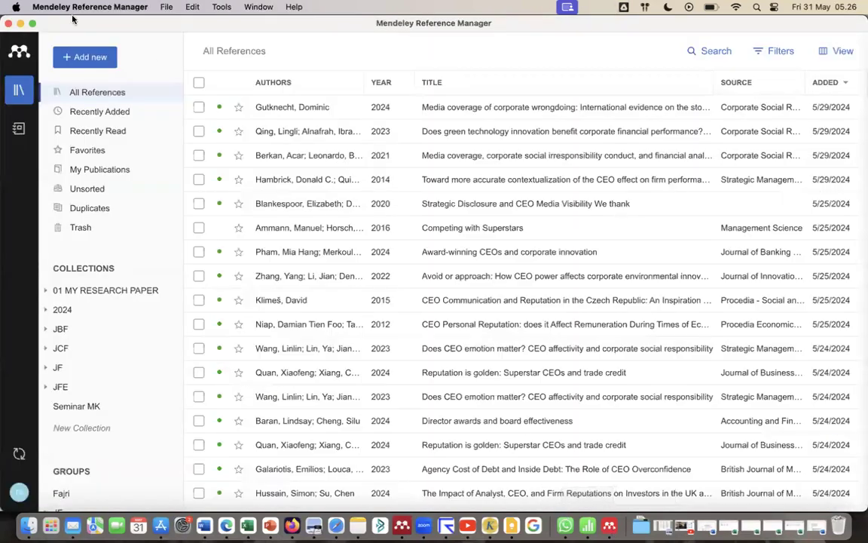
pyautogui.click(106, 8)
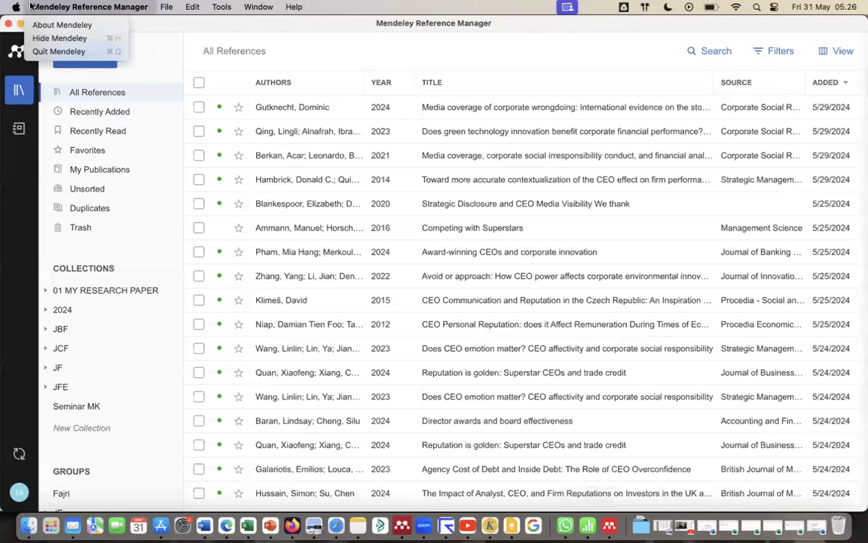
pyautogui.click(15, 7)
pyautogui.click(15, 7)
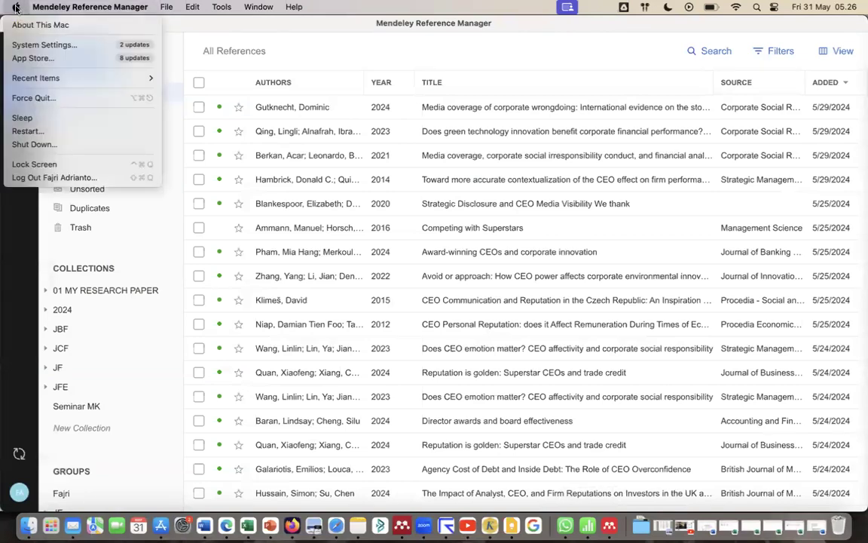
pyautogui.moveTo(98, 7)
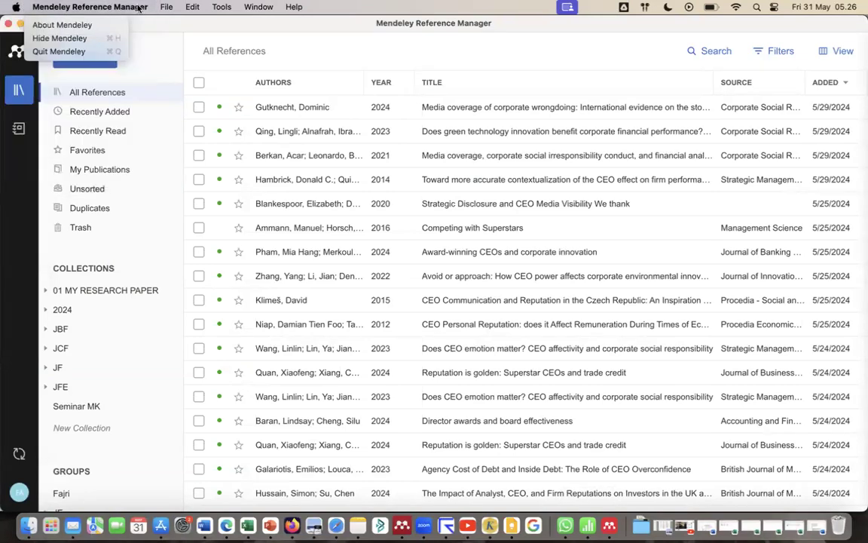
pyautogui.click(78, 25)
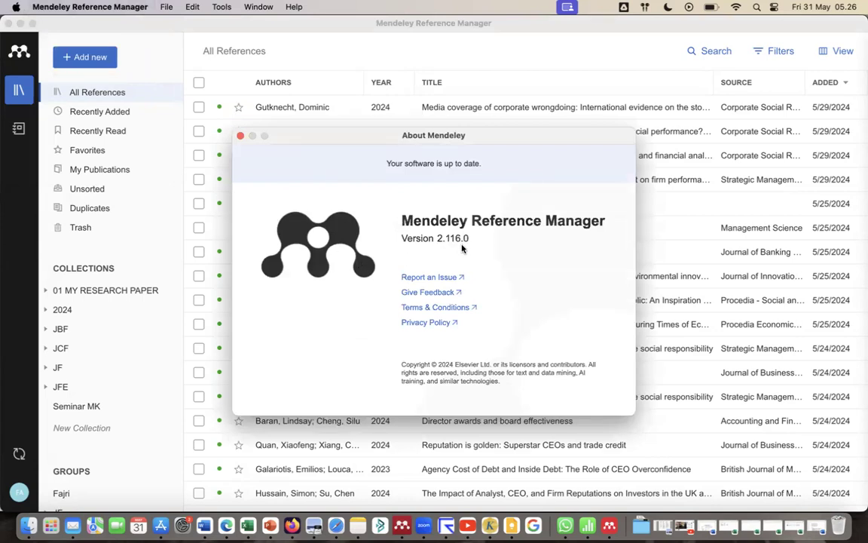
pyautogui.click(239, 136)
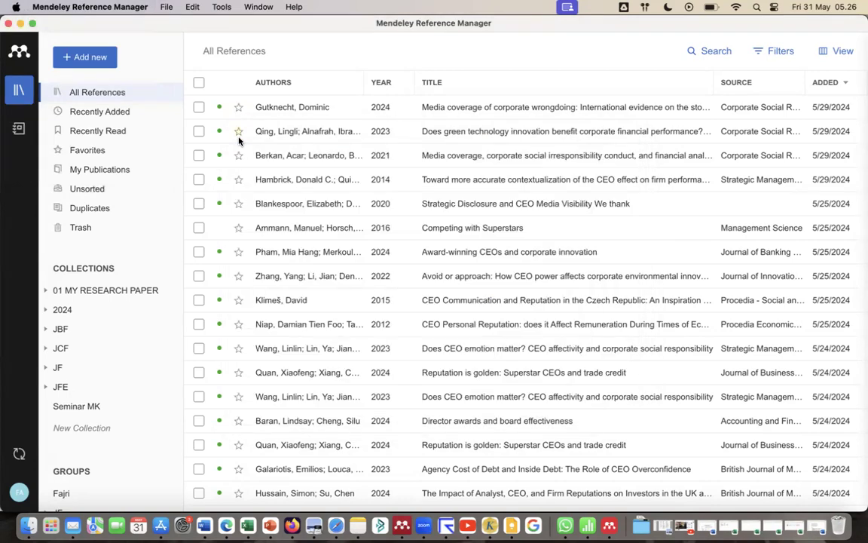
# Open the paper "Strategic Disclosure and CEO Media Visibility We thank", review its details, annotations and notebook, and close the details pane.
pyautogui.doubleClick(477, 208)
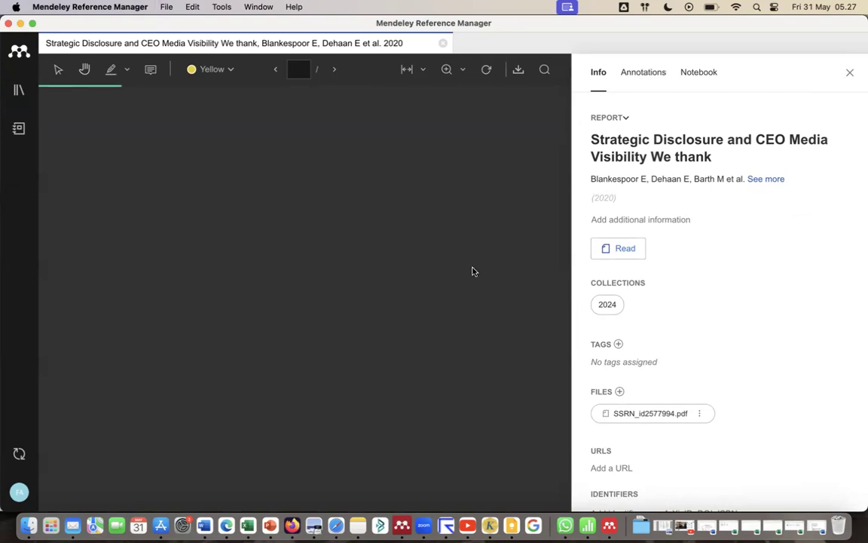
pyautogui.scroll(-10, 536, 355)
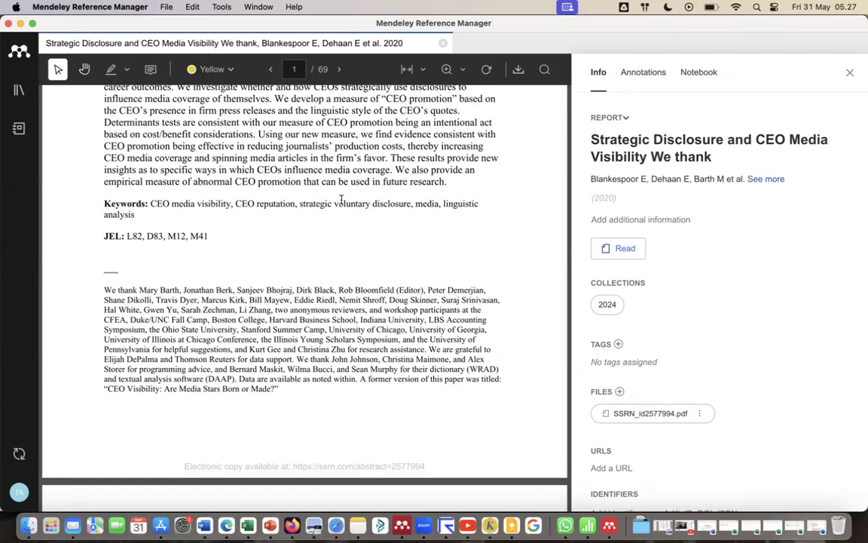
pyautogui.scroll(-5, 701, 362)
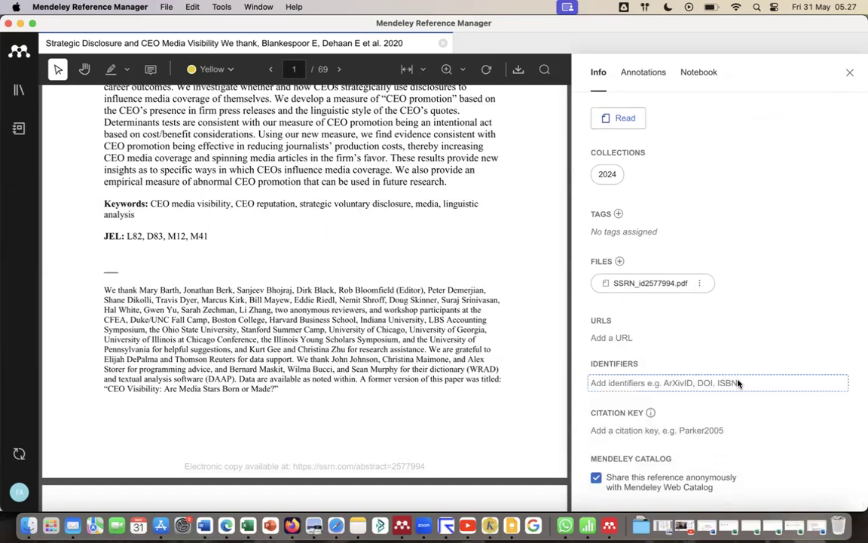
pyautogui.scroll(5, 727, 234)
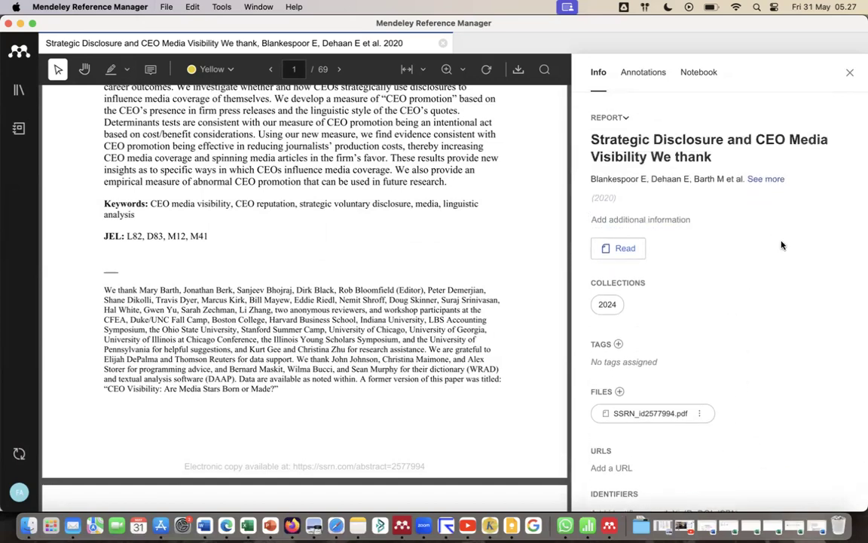
pyautogui.click(641, 80)
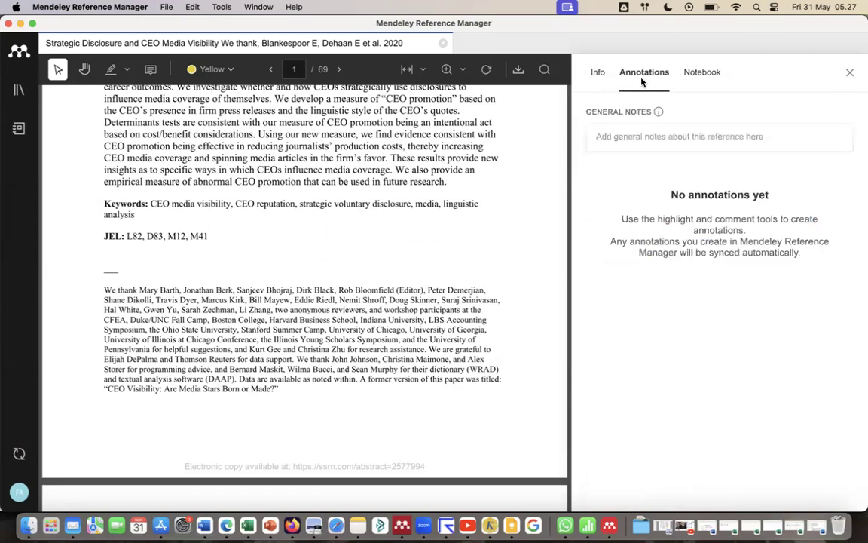
pyautogui.click(692, 76)
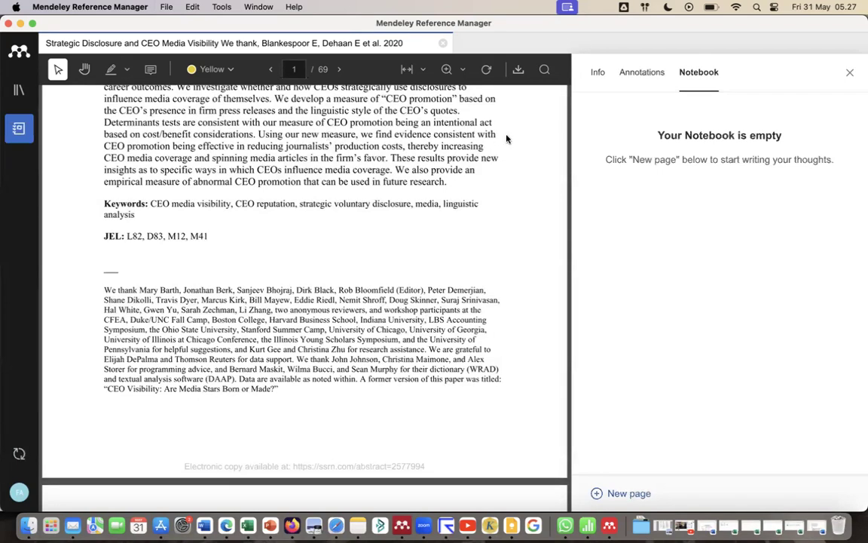
pyautogui.click(849, 75)
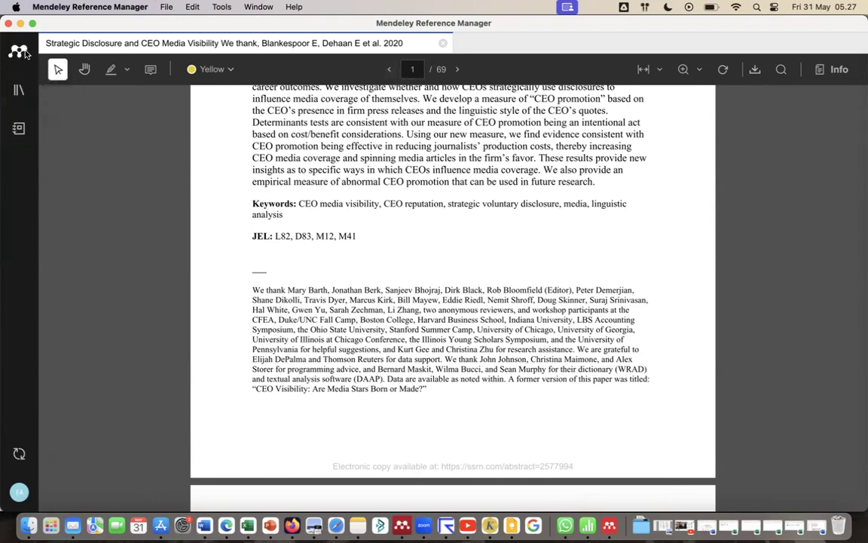
# Return to the reference library and expand the 2024 collection.
pyautogui.click(14, 92)
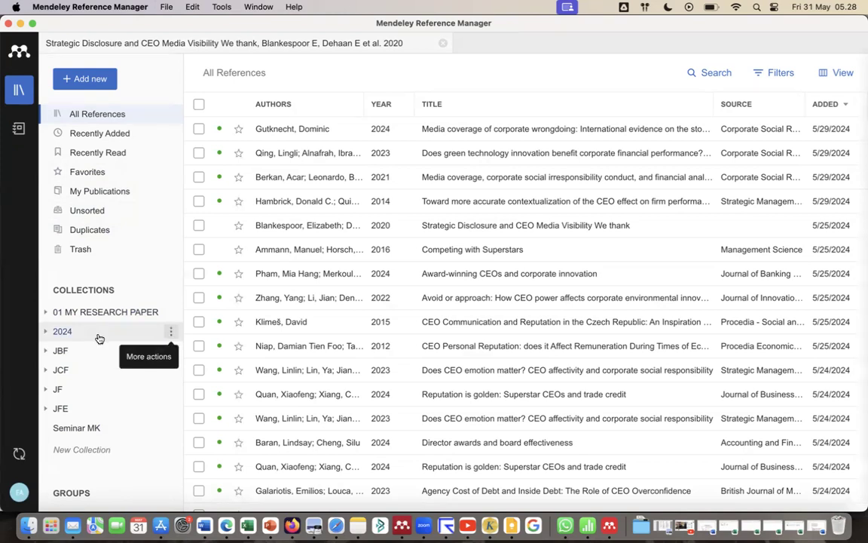
pyautogui.click(46, 331)
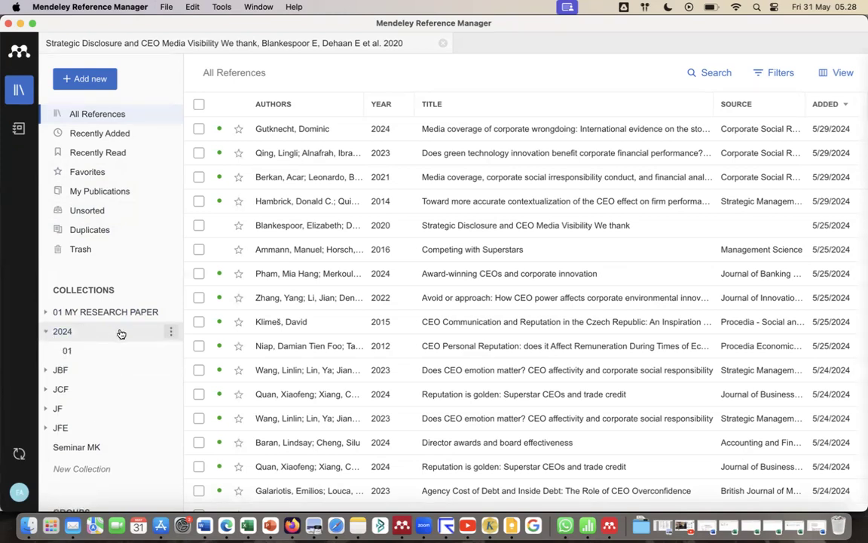
pyautogui.rightClick(118, 332)
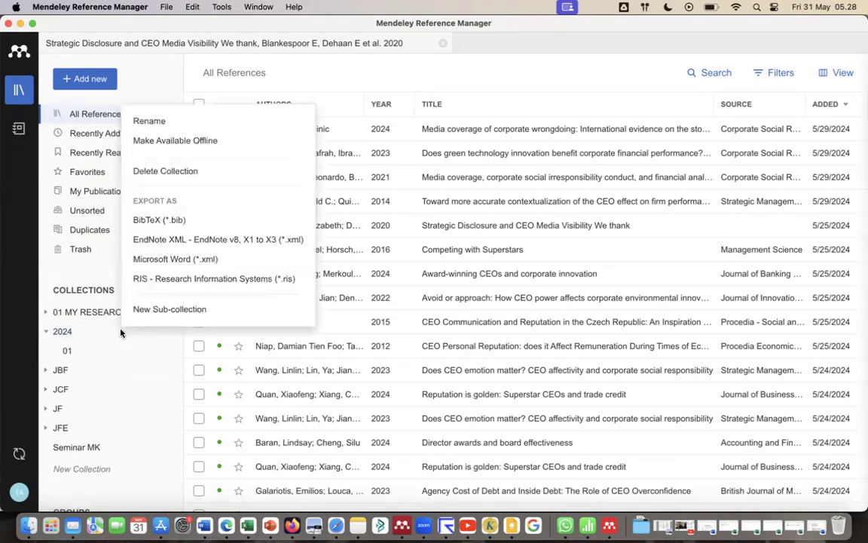
pyautogui.click(154, 309)
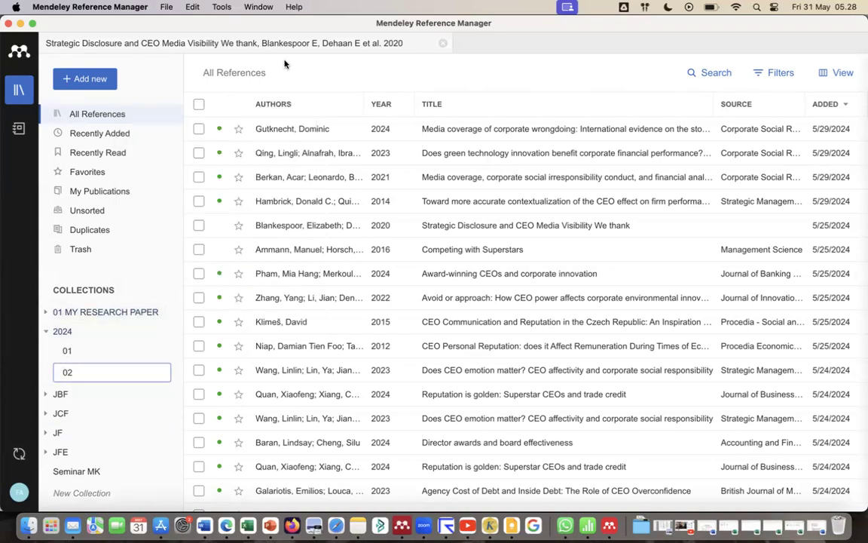
pyautogui.press('Escape')
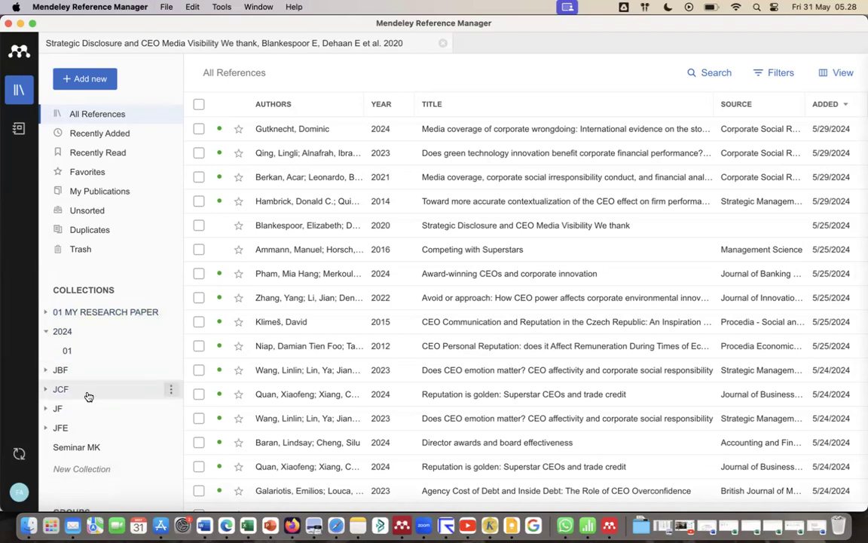
# Create a subcollection named 02 inside the 2024 collection and open it.
pyautogui.click(68, 352)
pyautogui.click(65, 335)
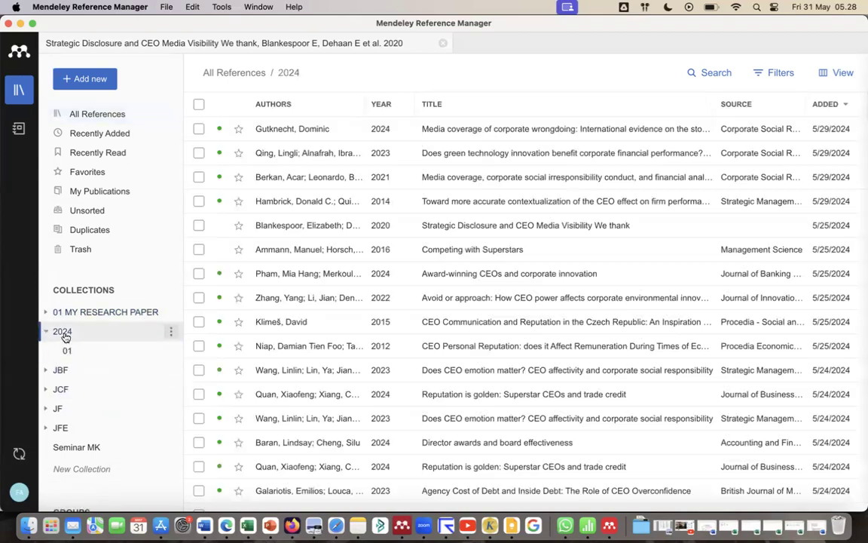
pyautogui.rightClick(64, 333)
pyautogui.click(107, 314)
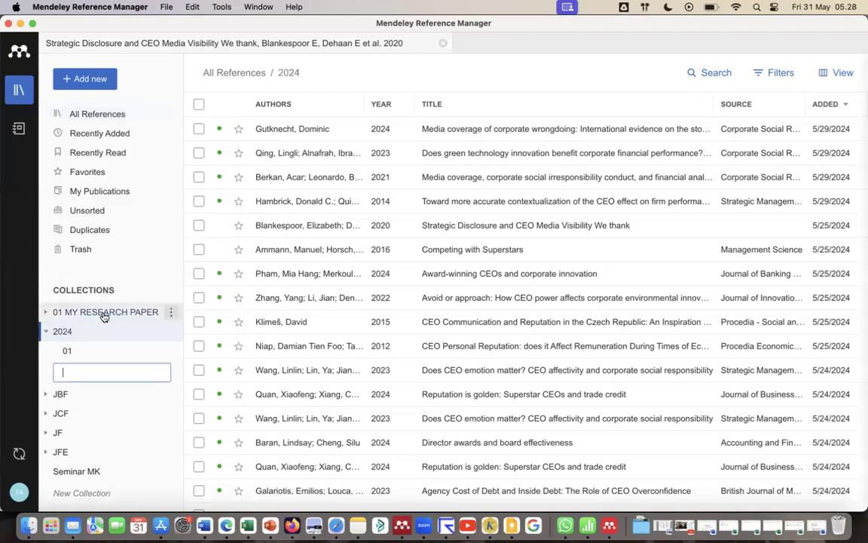
pyautogui.write('02')
pyautogui.press('Return')
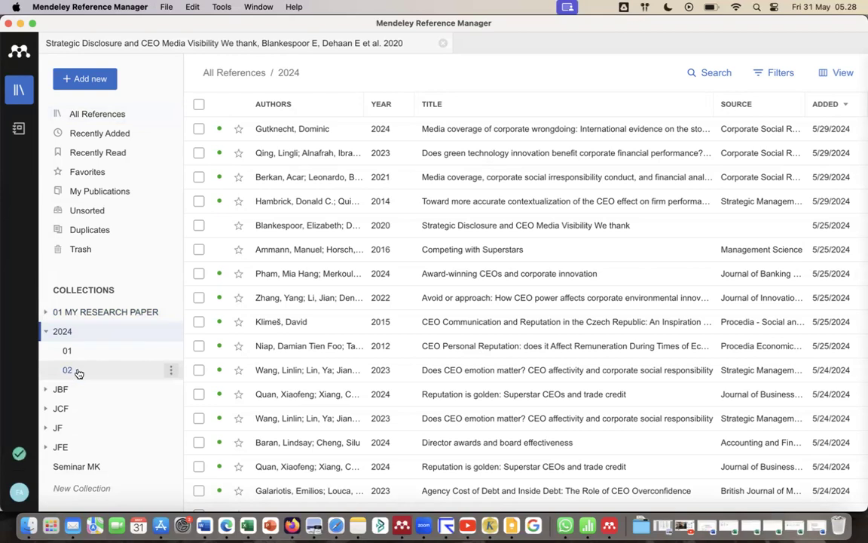
pyautogui.click(108, 370)
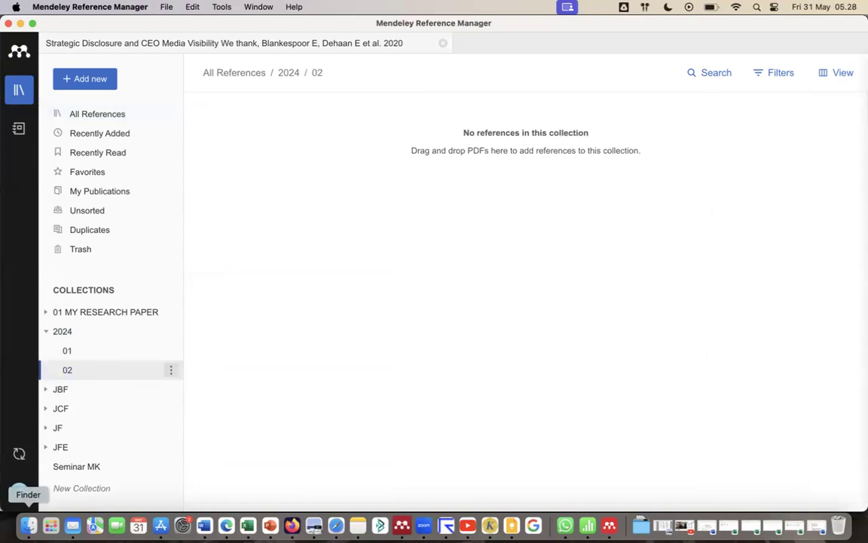
# Import all the PDF articles from Finder's artikel 1 folder into the 02 collection, then dismiss the upload summary.
pyautogui.click(28, 527)
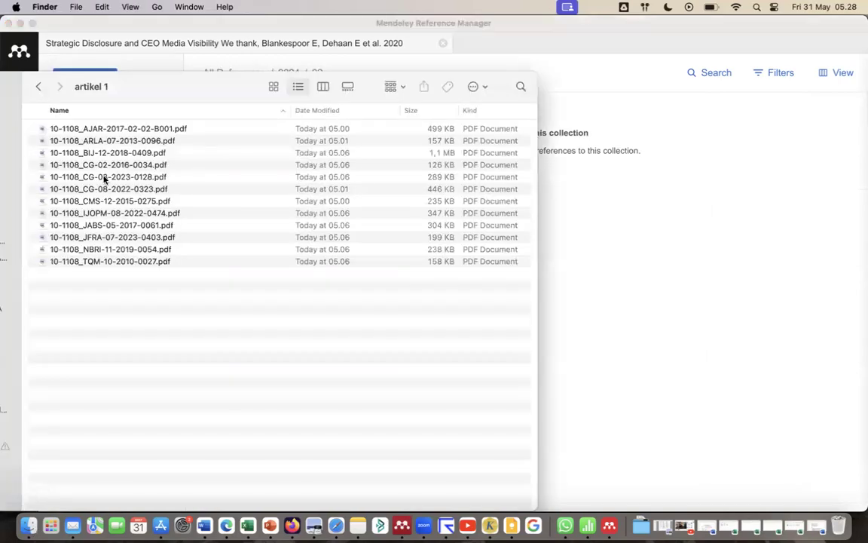
pyautogui.click(125, 133)
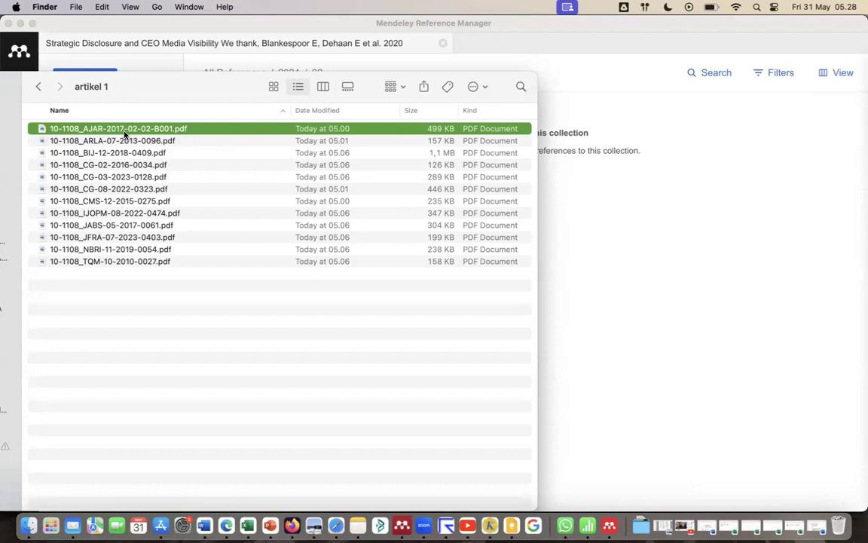
pyautogui.moveTo(170, 84); pyautogui.dragTo(149, 74)
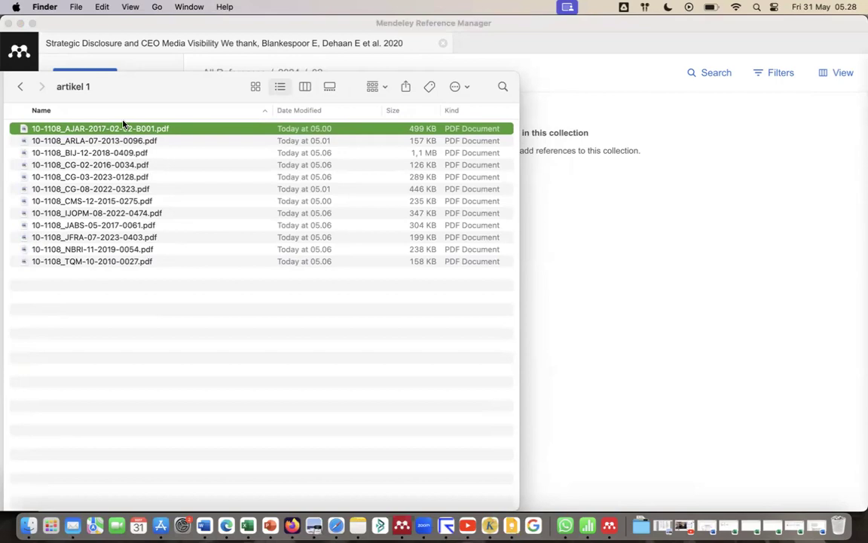
pyautogui.hotkey('shift', 'Down')
pyautogui.hotkey('shift', 'Down')
pyautogui.hotkey('shift', 'Down')
pyautogui.hotkey('shift', 'Down')
pyautogui.hotkey('shift', 'Down')
pyautogui.hotkey('shift', 'Down')
pyautogui.hotkey('shift', 'Down')
pyautogui.hotkey('shift', 'Down')
pyautogui.hotkey('shift', 'Down')
pyautogui.hotkey('shift', 'Down')
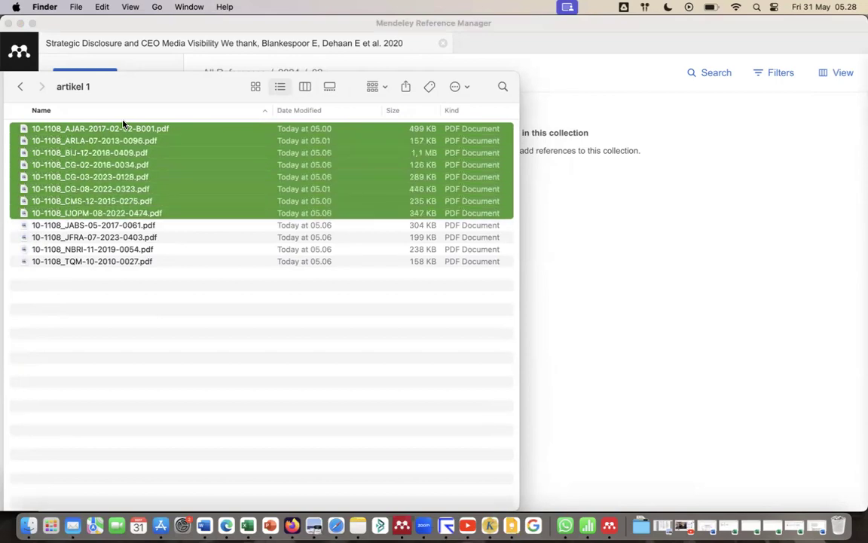
pyautogui.hotkey('shift', 'Down')
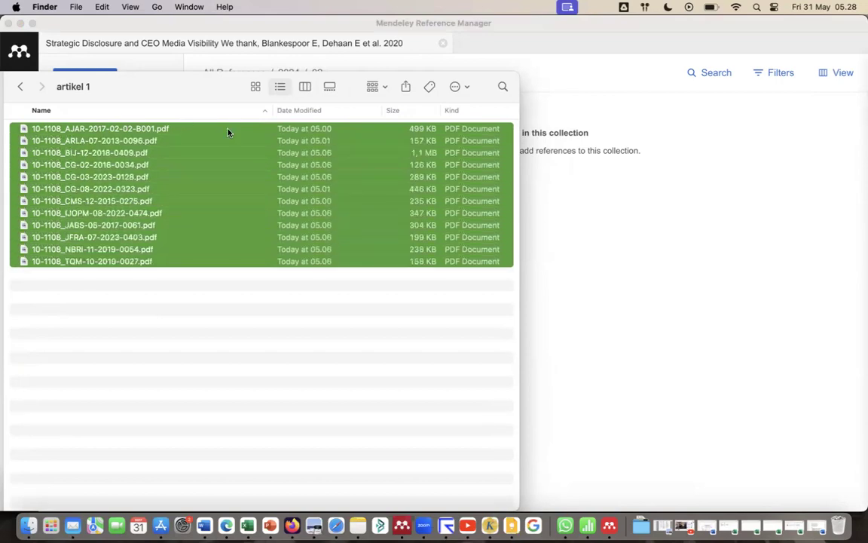
pyautogui.moveTo(229, 133); pyautogui.dragTo(681, 191)
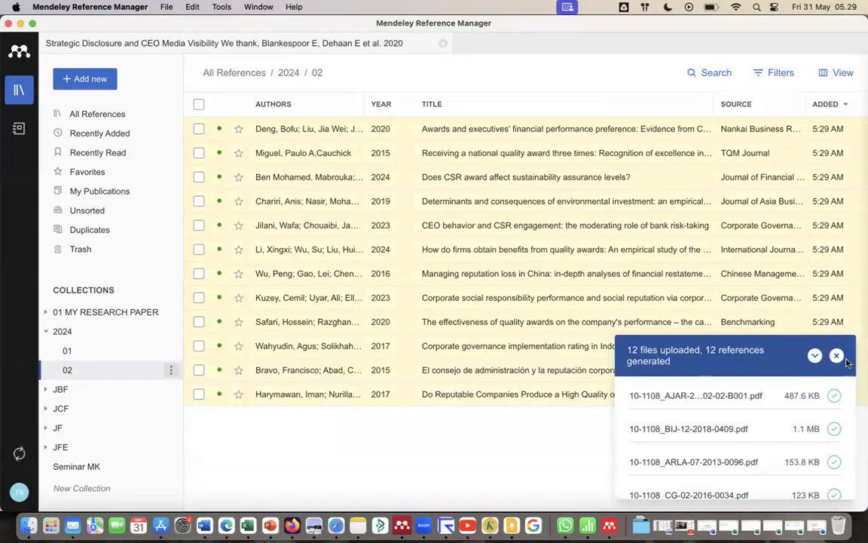
pyautogui.click(838, 355)
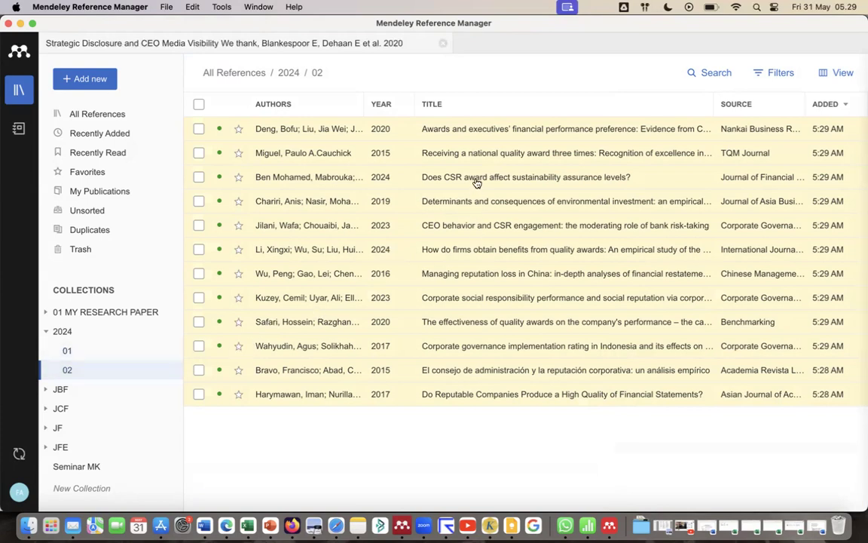
# Check all references sorted by date added, oldest first and newest first, then return to the 02 collection.
pyautogui.click(102, 117)
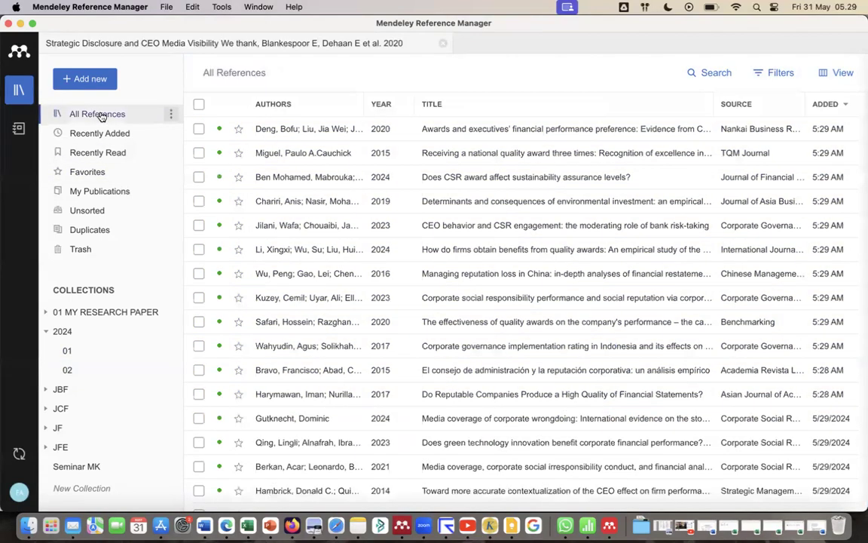
pyautogui.click(825, 107)
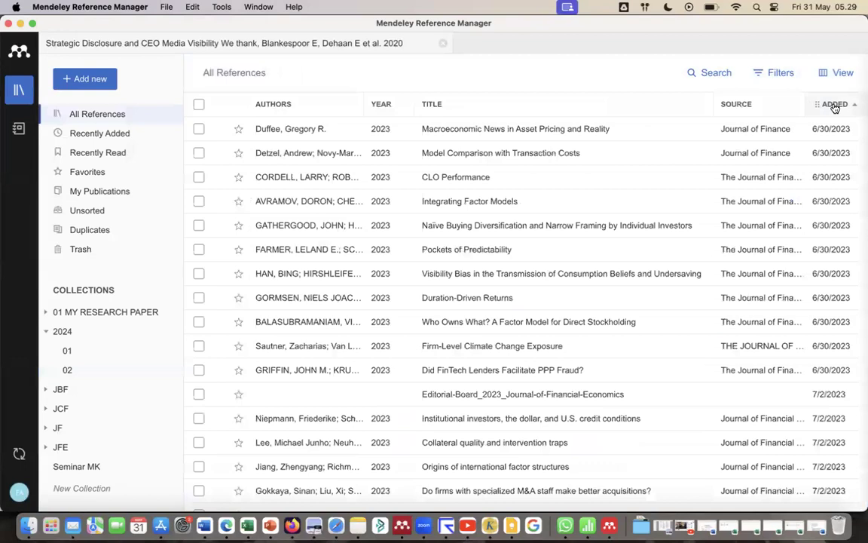
pyautogui.click(832, 106)
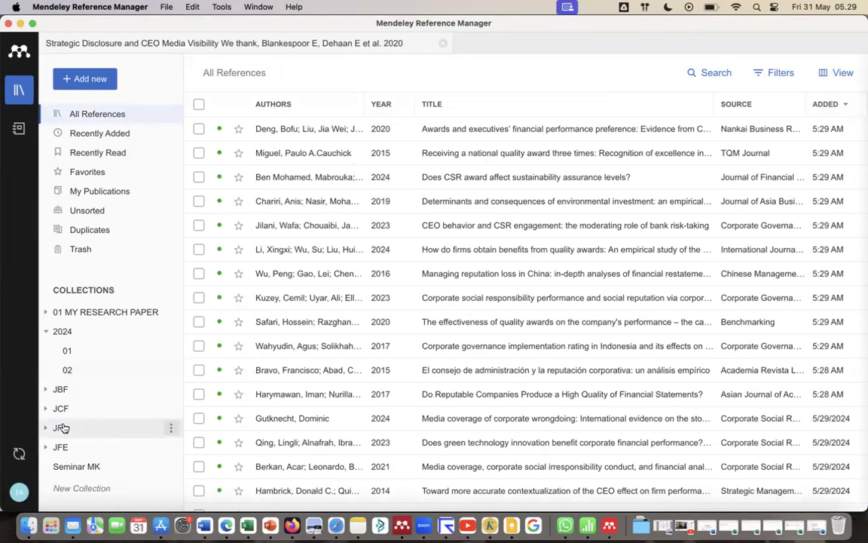
pyautogui.click(65, 372)
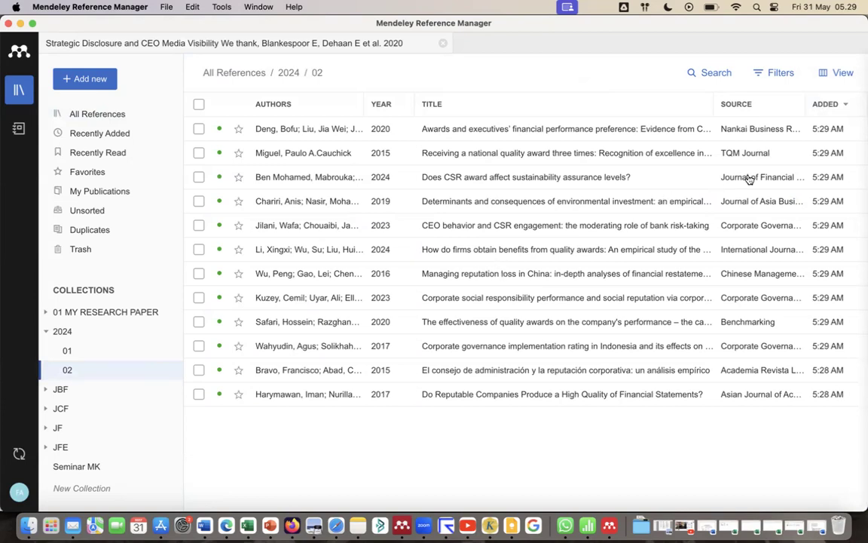
# Open the paper "Determinants and consequences of environmental investment", review its information and author list, close the details pane and return to the library.
pyautogui.doubleClick(518, 206)
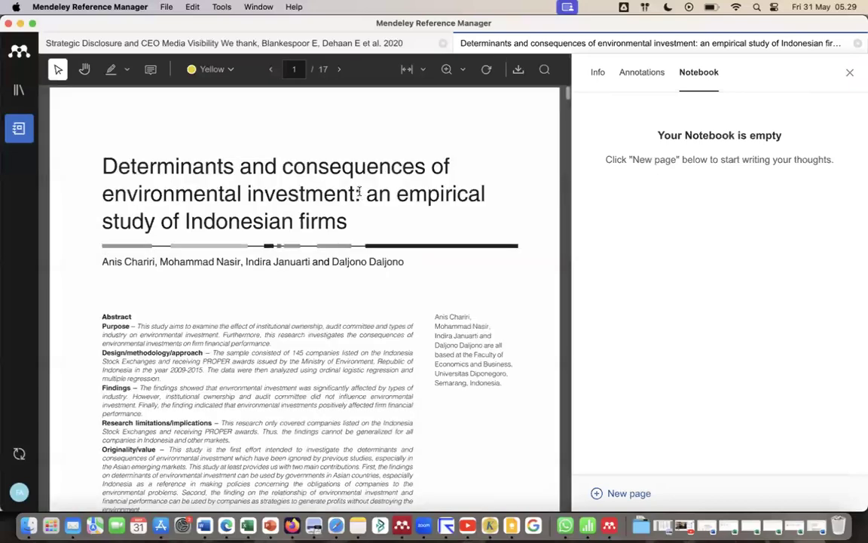
pyautogui.click(598, 73)
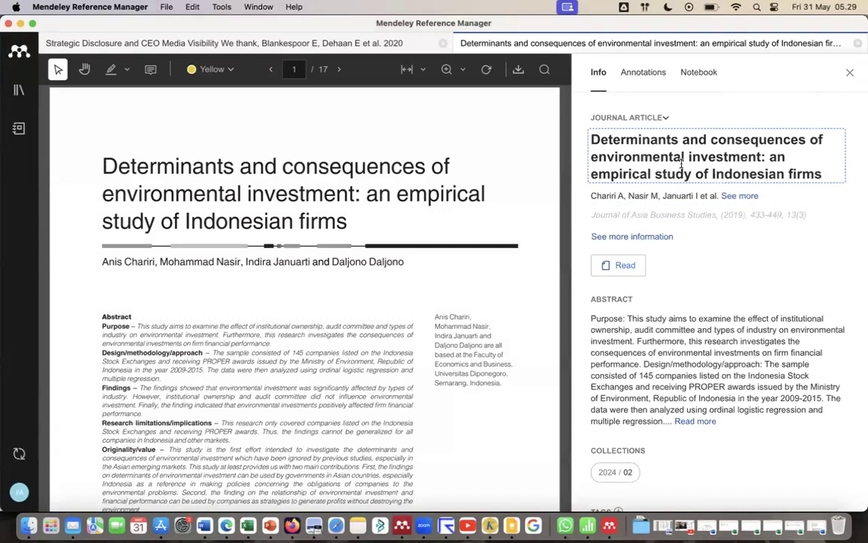
pyautogui.click(671, 197)
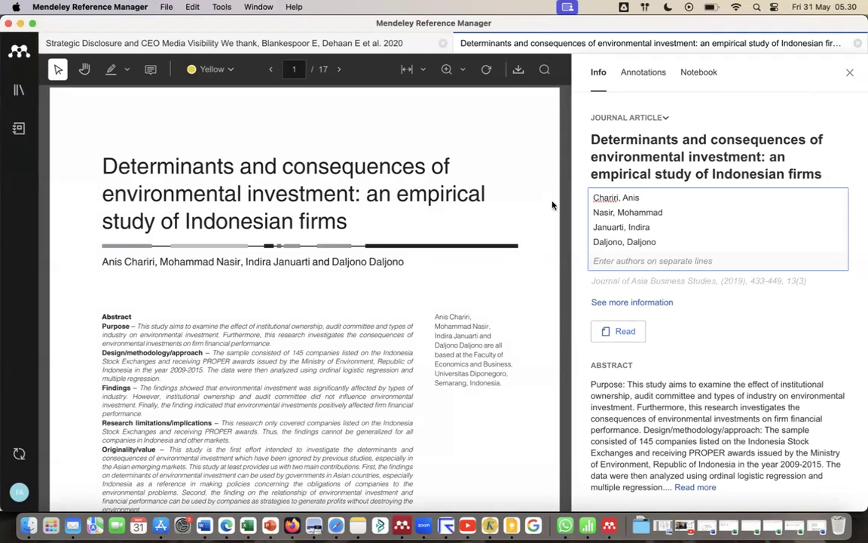
pyautogui.click(848, 73)
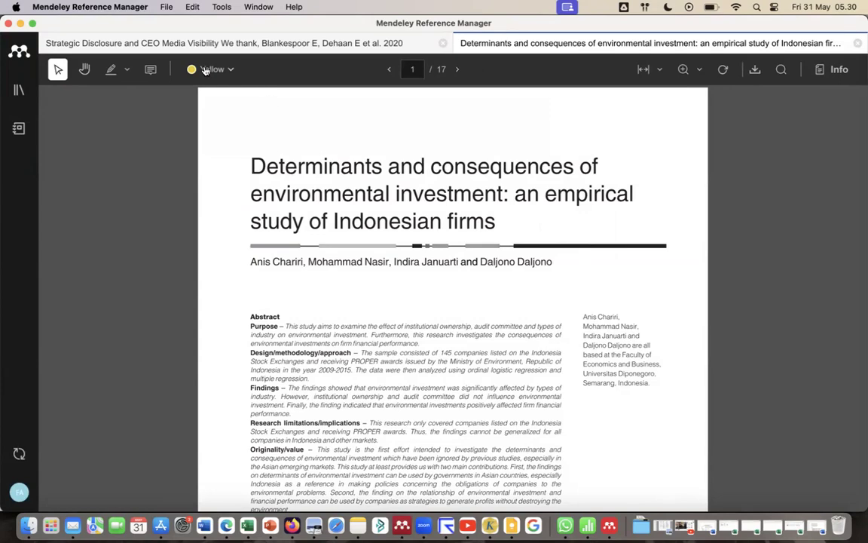
pyautogui.click(21, 90)
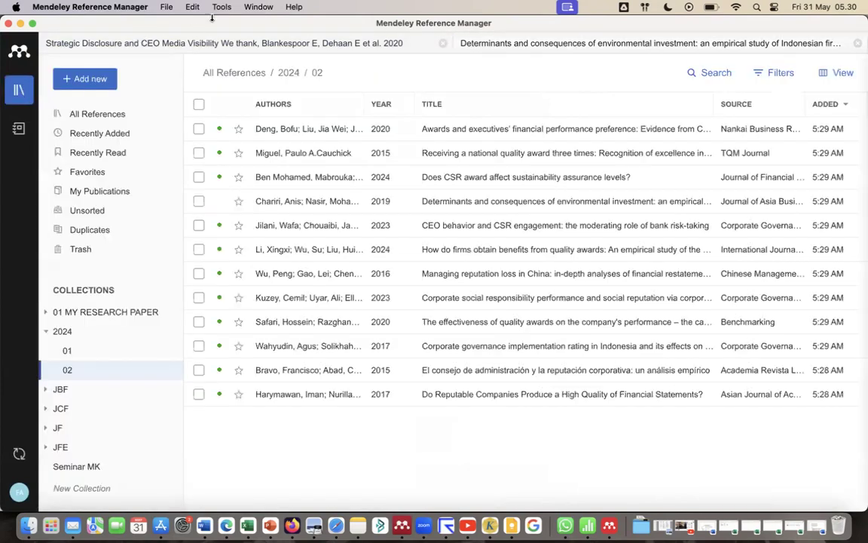
# Open the installation page of Mendeley Cite for Microsoft Word, then return to Mendeley Reference Manager and review its tool options.
pyautogui.click(256, 6)
pyautogui.moveTo(220, 9)
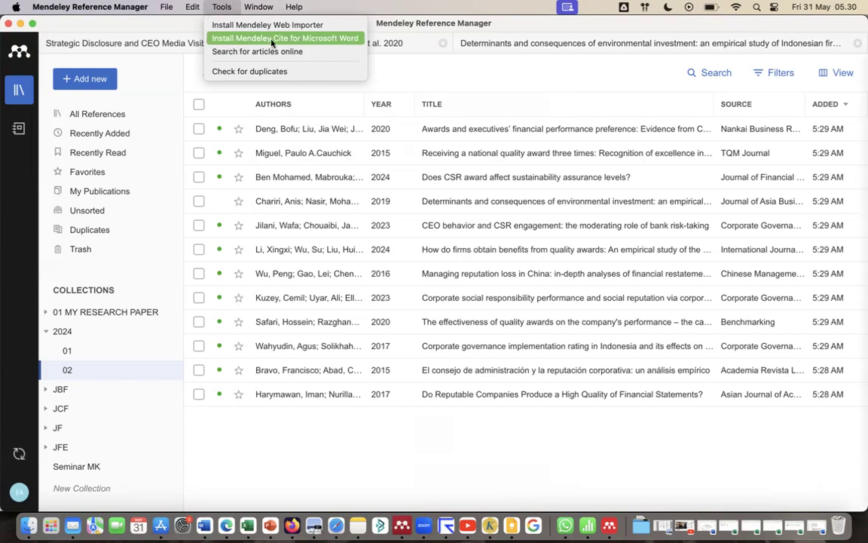
pyautogui.click(300, 39)
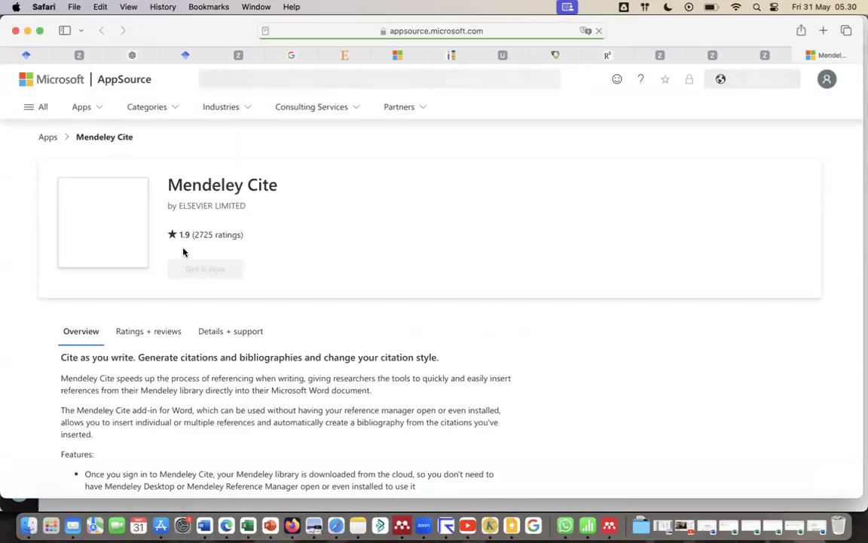
pyautogui.click(609, 525)
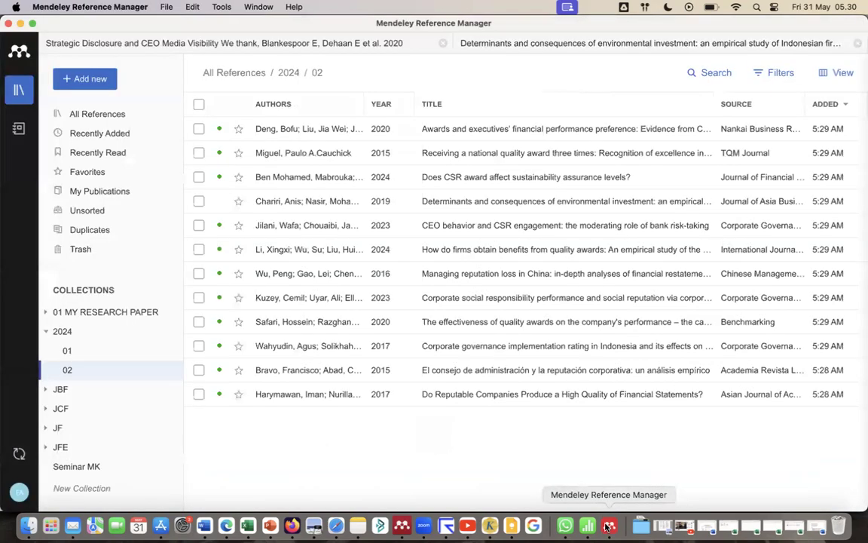
pyautogui.click(257, 6)
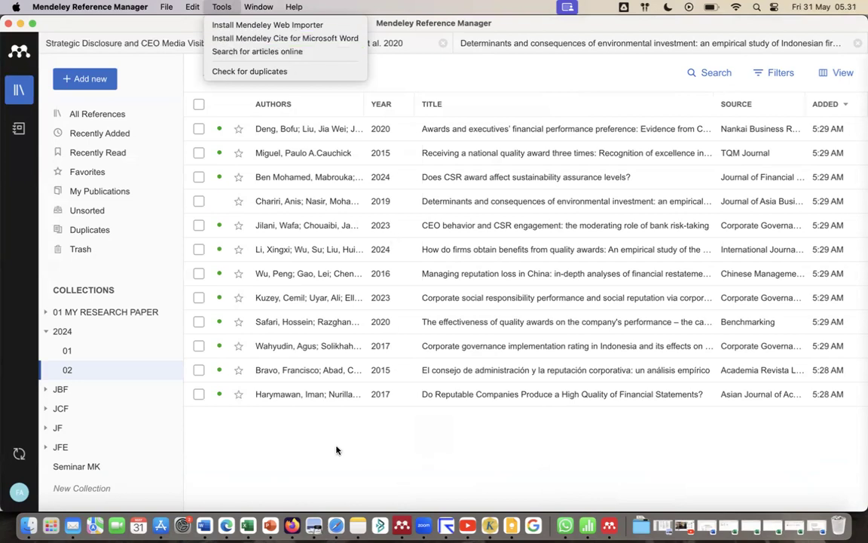
# Switch to the blank document in Microsoft Word and resize its window to fill the screen's width.
pyautogui.click(206, 521)
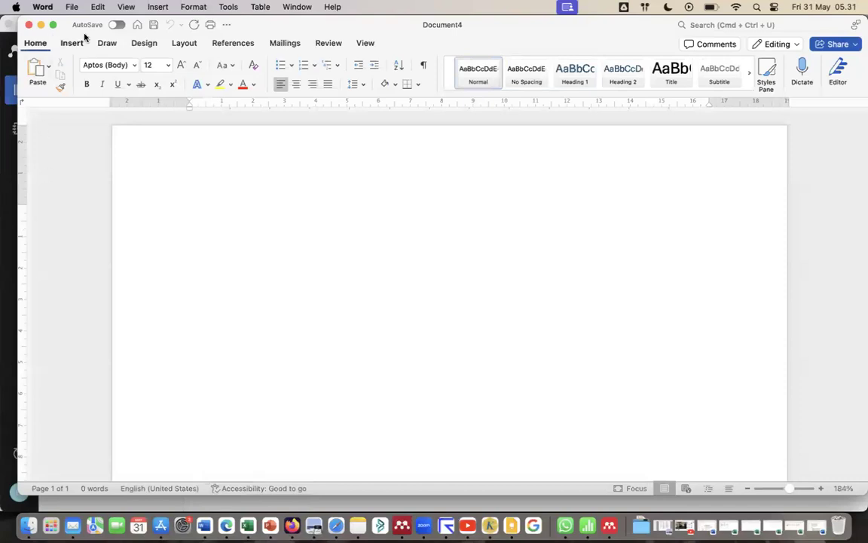
pyautogui.moveTo(322, 25); pyautogui.dragTo(298, 24)
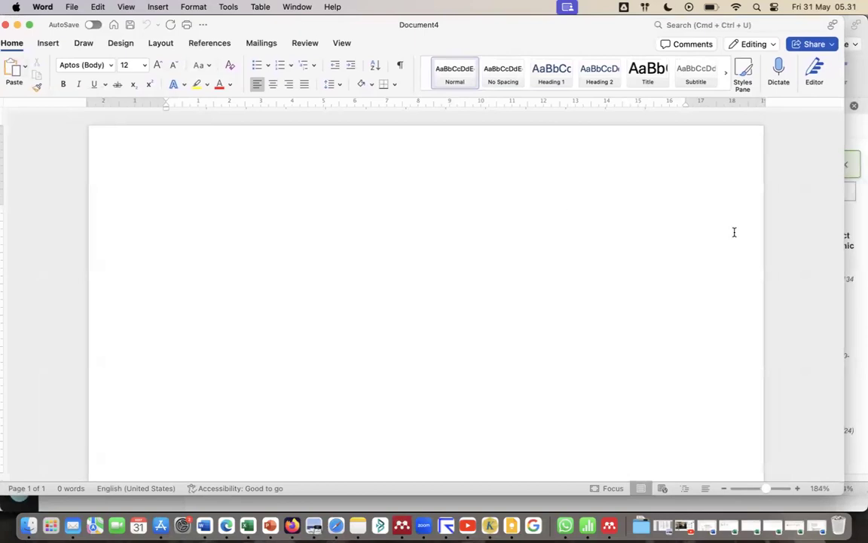
pyautogui.moveTo(846, 238); pyautogui.dragTo(867, 238)
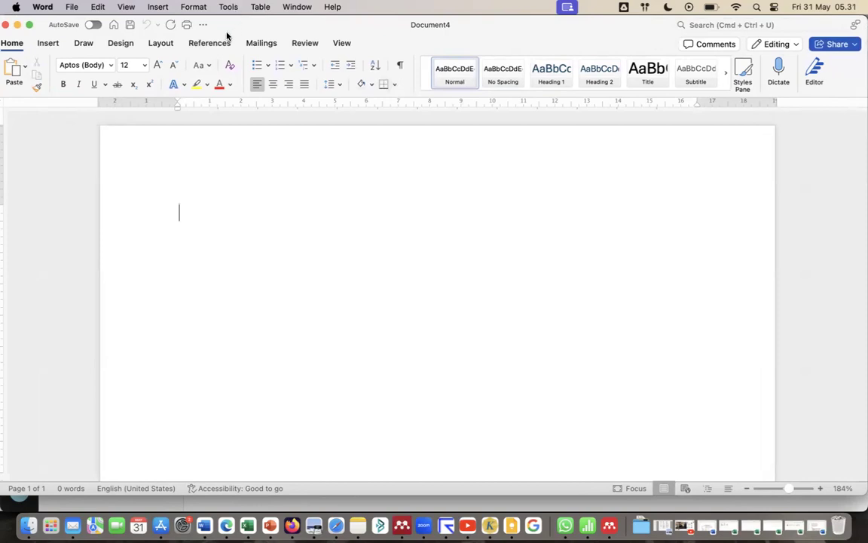
# Switch to Mendeley Desktop and try to install the MS Word plugin, cancel the installation, then return to Word and cancel quitting.
pyautogui.click(403, 530)
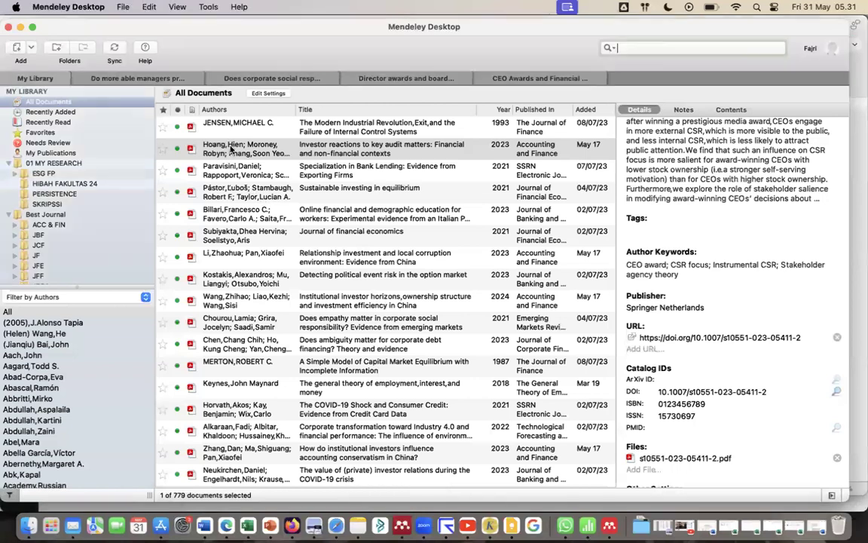
pyautogui.click(206, 7)
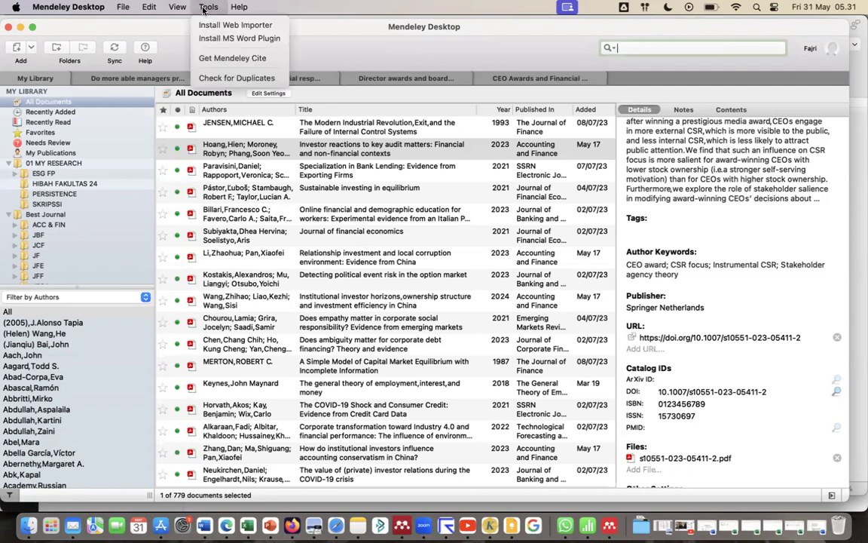
pyautogui.click(223, 40)
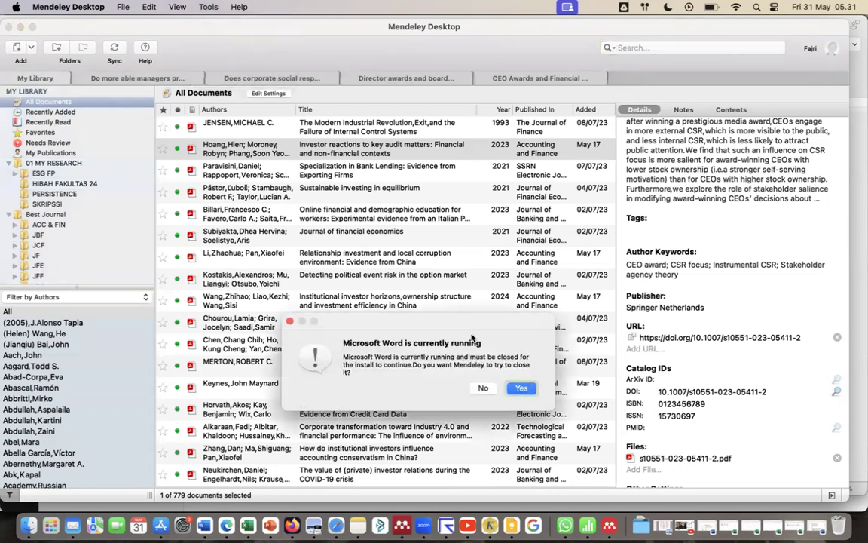
pyautogui.click(520, 389)
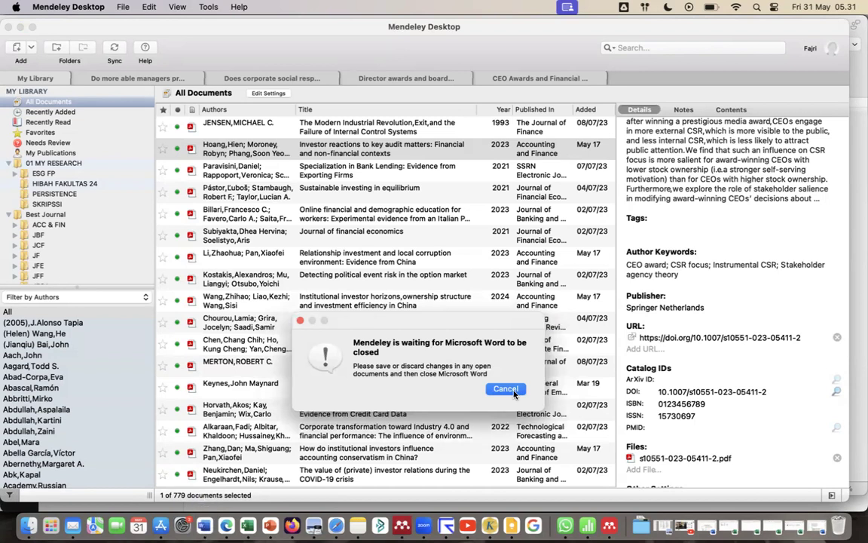
pyautogui.click(506, 388)
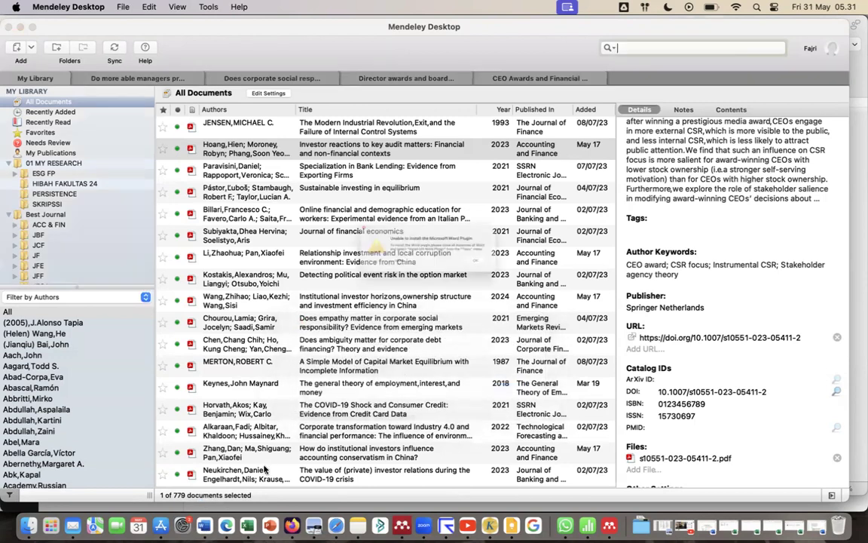
pyautogui.click(525, 274)
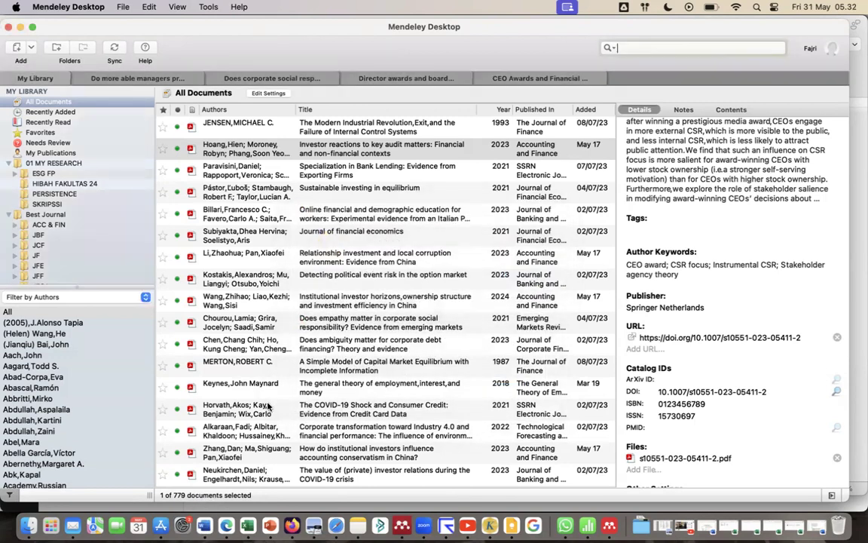
pyautogui.click(206, 525)
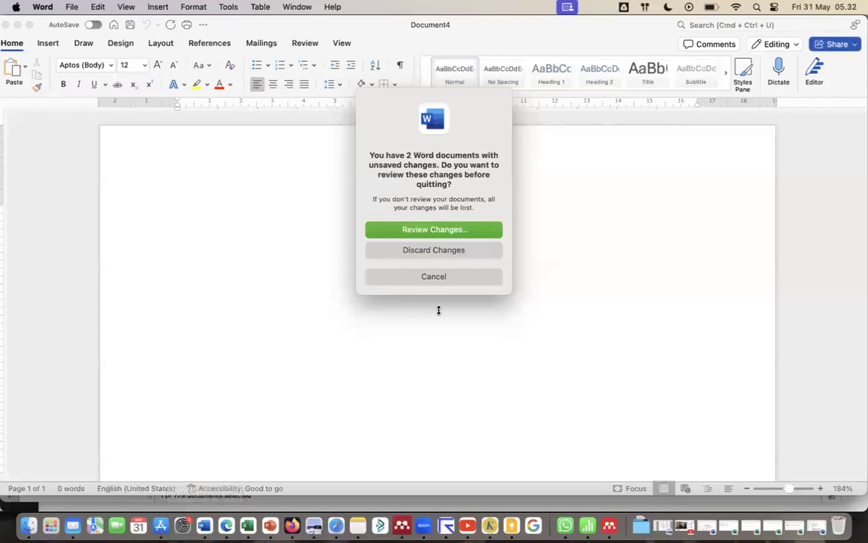
pyautogui.click(442, 277)
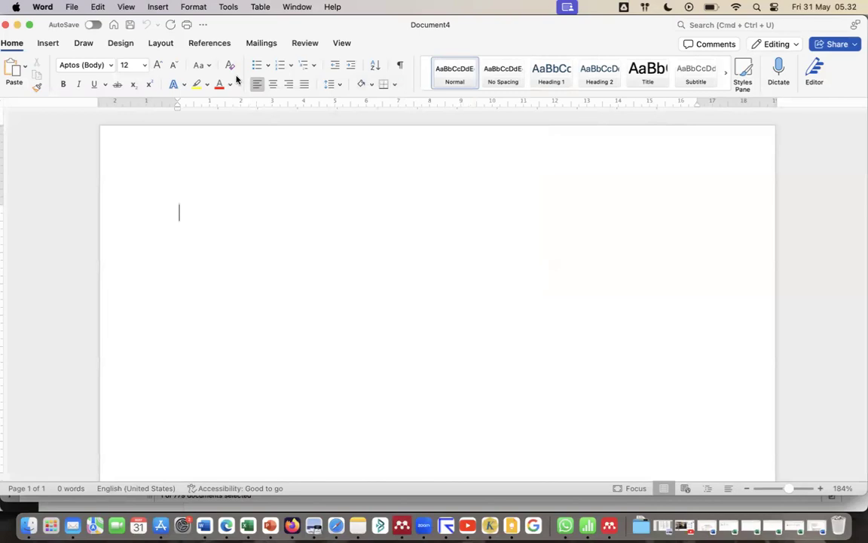
# Open Mendeley Cite in the Word document and choose collection 02 inside 2024 as the reference source.
pyautogui.click(207, 43)
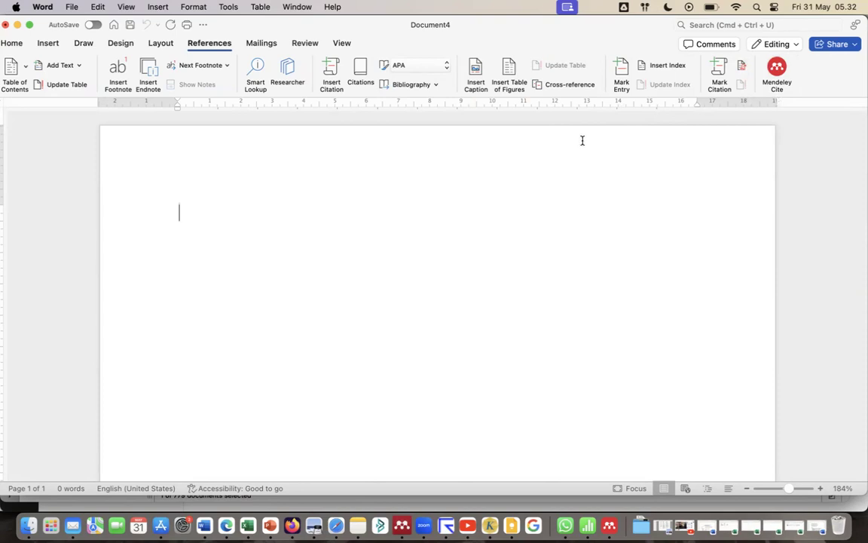
pyautogui.click(777, 69)
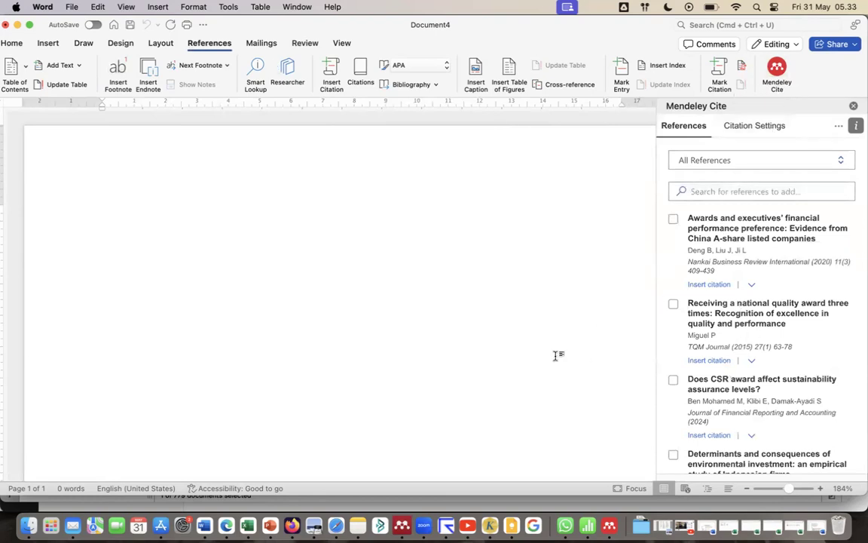
pyautogui.click(842, 164)
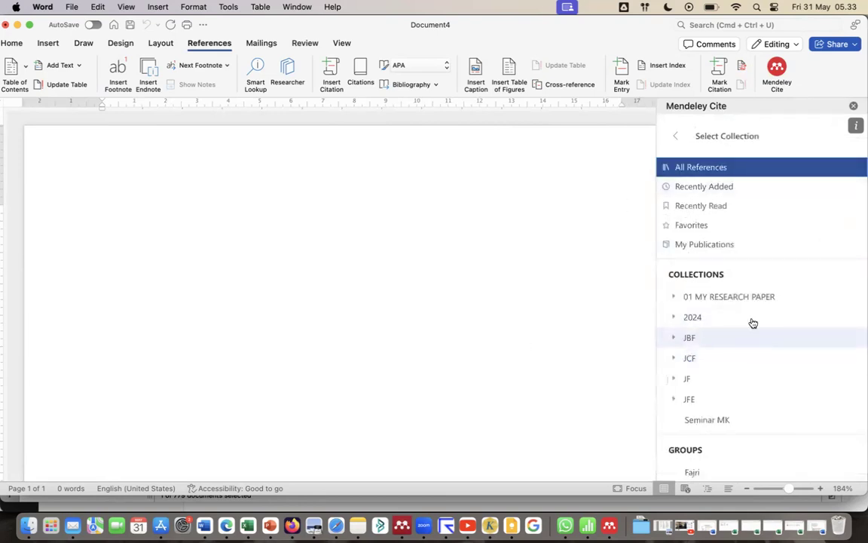
pyautogui.click(673, 317)
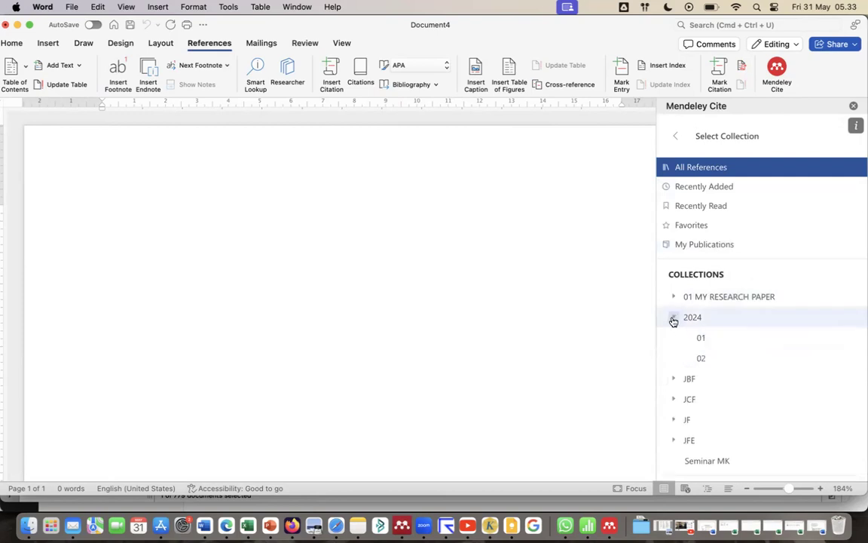
pyautogui.click(701, 359)
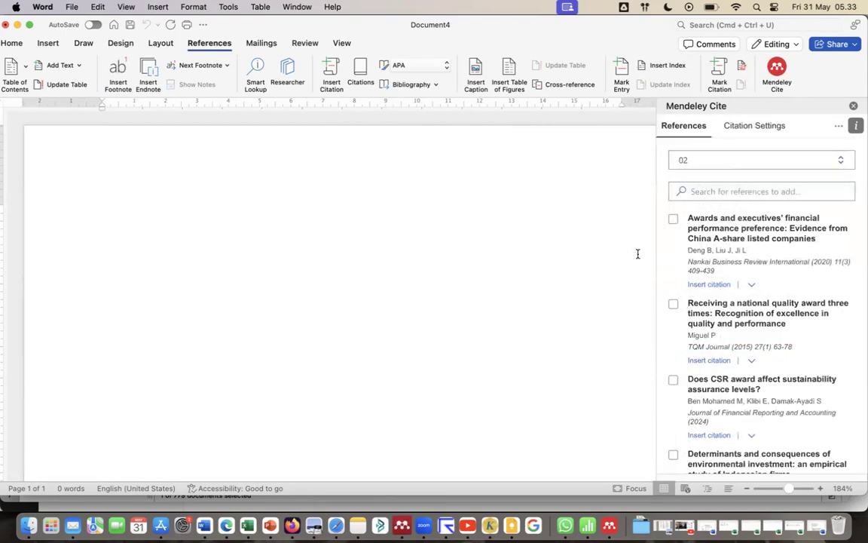
# Write the sentence "Hubungan profitabilitas dengan harga saham adalah positif" in the blank document.
pyautogui.click(161, 236)
pyautogui.write('hubungan ')
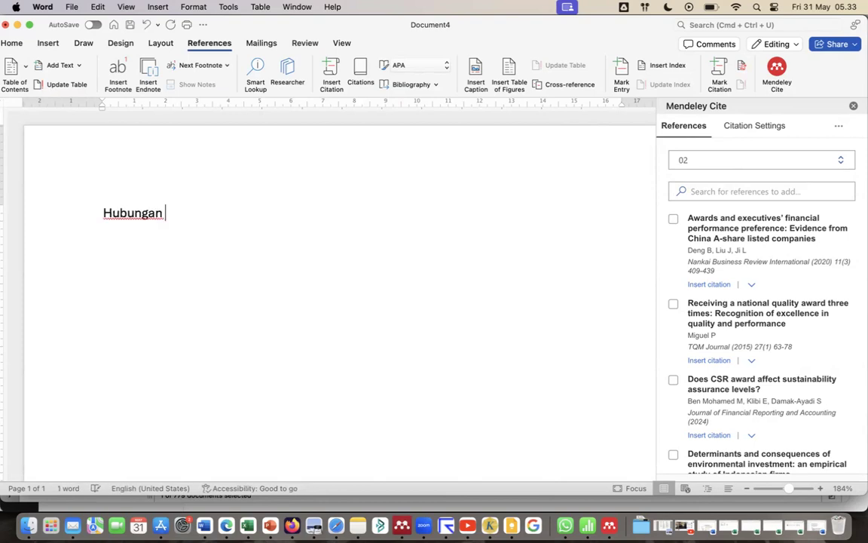
pyautogui.write('profitabilitas')
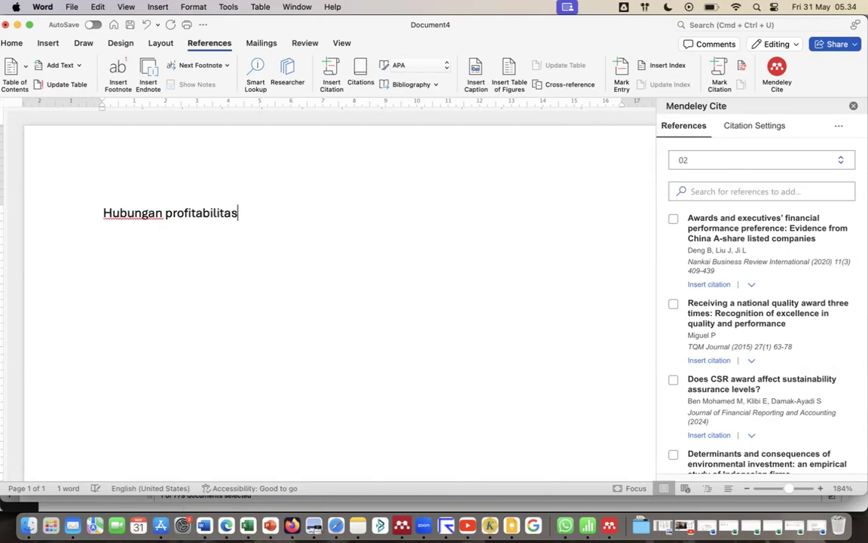
pyautogui.write(' dengan harga saham adalah ')
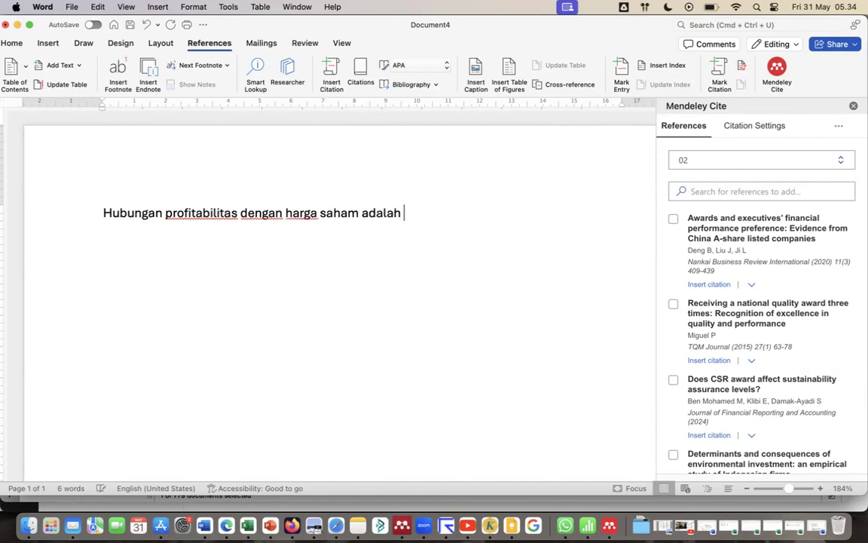
pyautogui.write('positif')
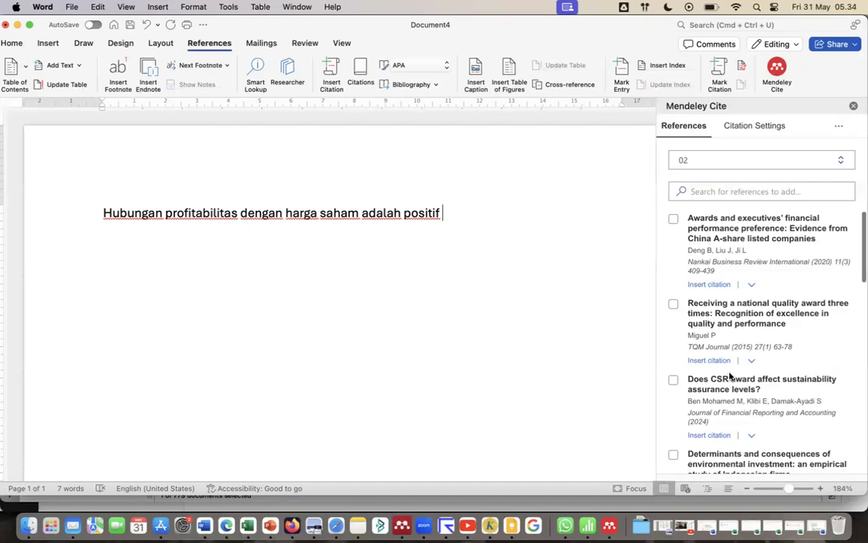
# Insert a citation of "Receiving a national quality award three times" at the end of the sentence and leave the citation.
pyautogui.scroll(-2, 730, 376)
pyautogui.scroll(-1, 729, 376)
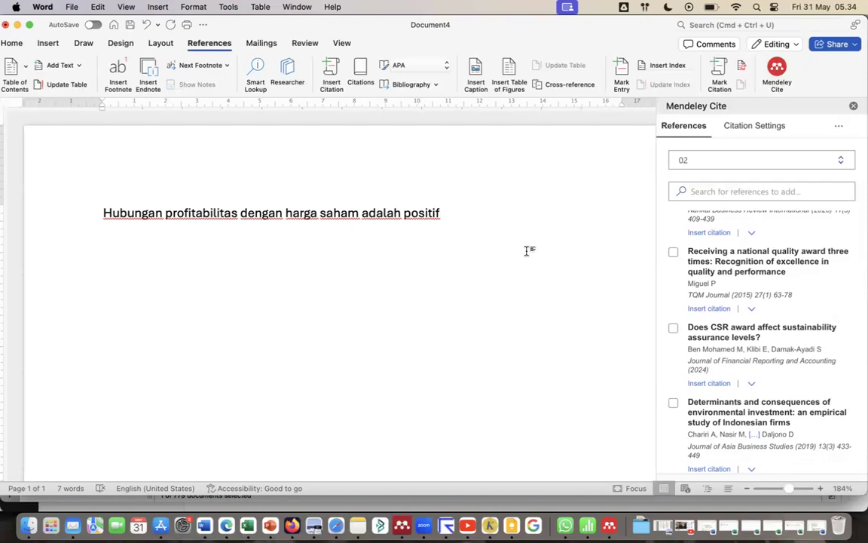
pyautogui.click(698, 312)
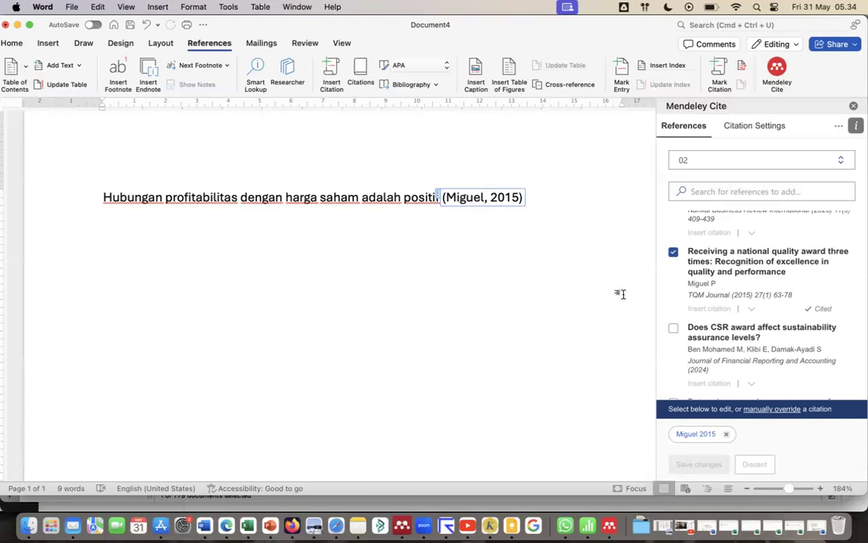
pyautogui.click(557, 205)
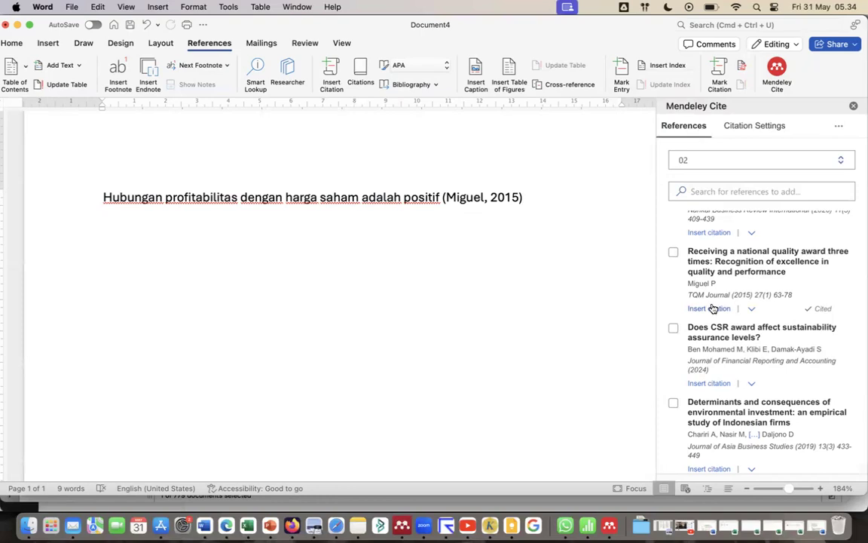
# Switch to Mendeley Reference Manager to view the papers in collection 02, then return to the Word document.
pyautogui.click(609, 525)
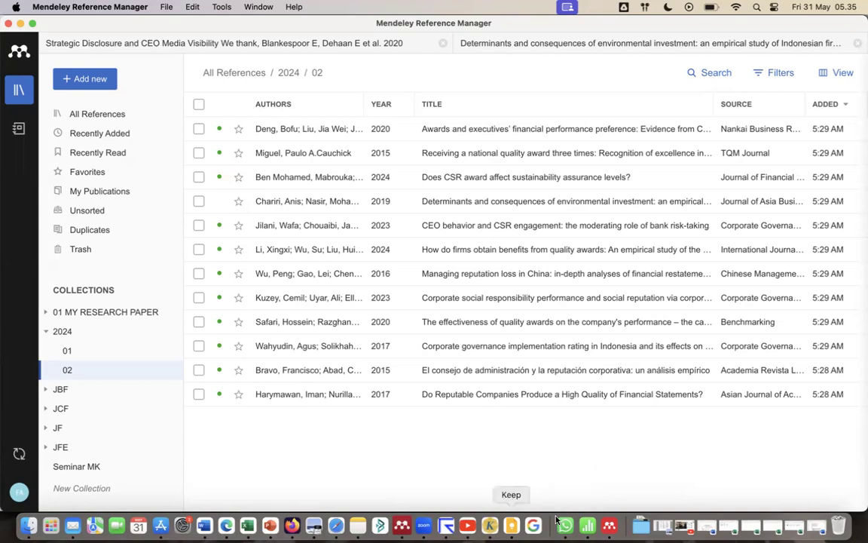
pyautogui.click(401, 525)
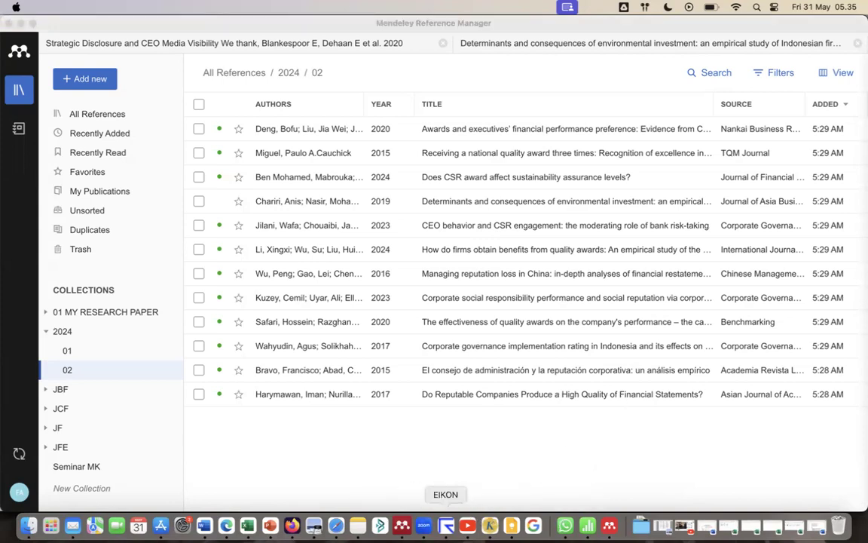
pyautogui.click(347, 459)
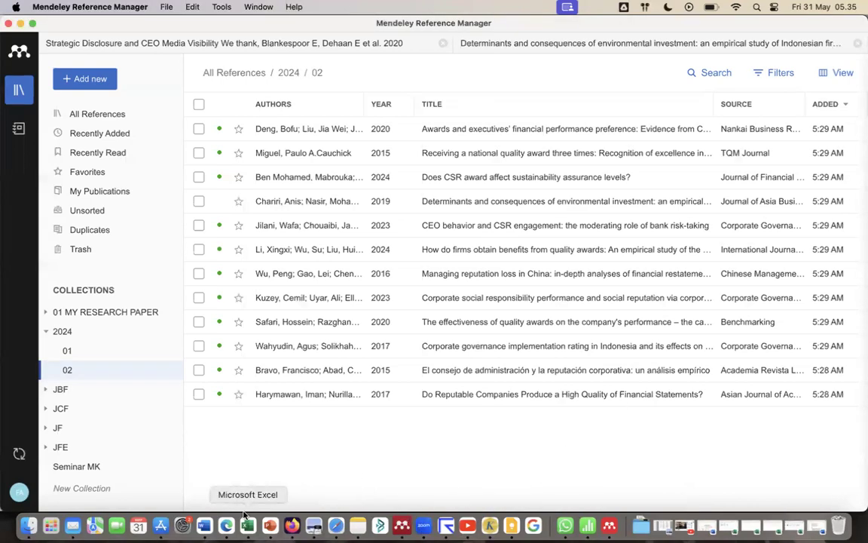
pyautogui.click(204, 525)
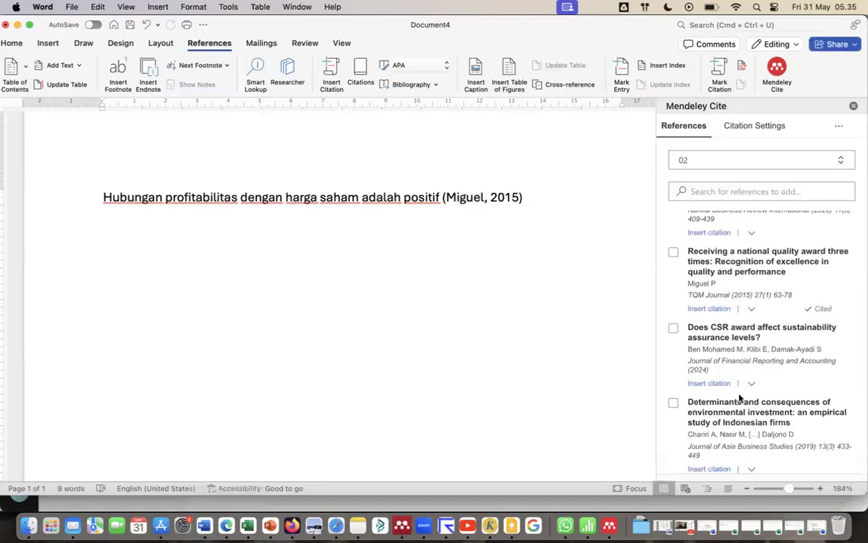
# Insert a citation of "CEO behavior and CSR engagement" directly after the first citation and leave the citation.
pyautogui.scroll(-5, 742, 400)
pyautogui.scroll(-7, 744, 401)
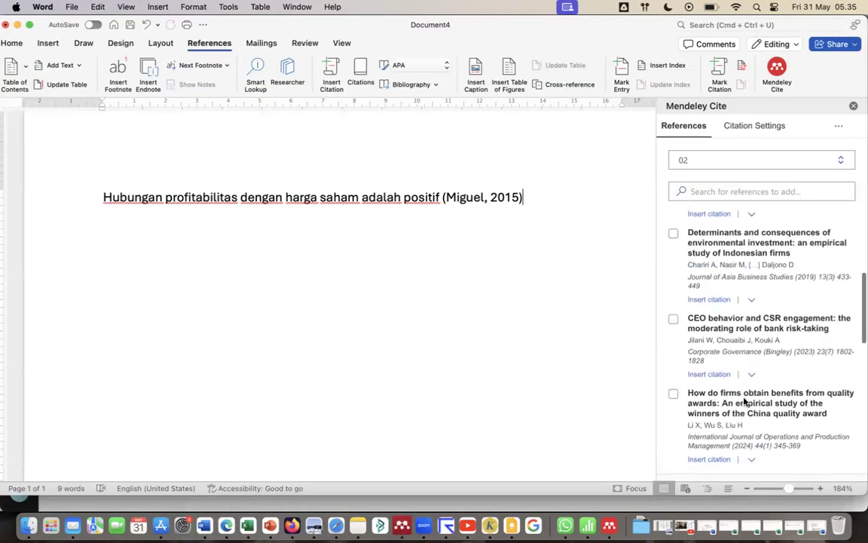
pyautogui.scroll(-10, 744, 397)
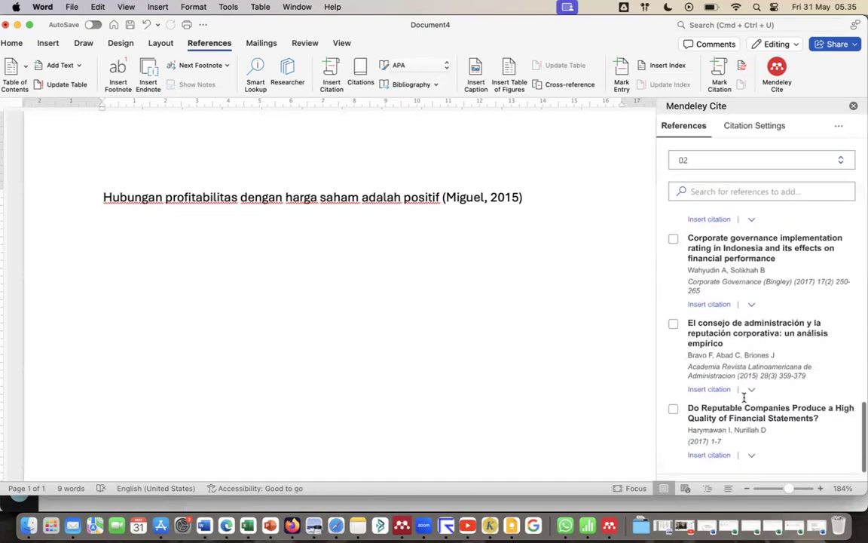
pyautogui.scroll(15, 743, 400)
pyautogui.scroll(3, 744, 402)
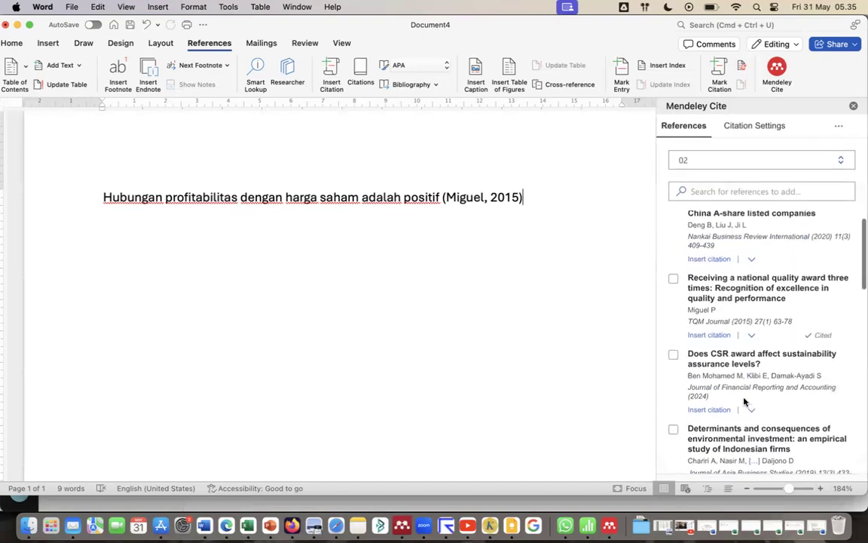
pyautogui.scroll(-5, 743, 402)
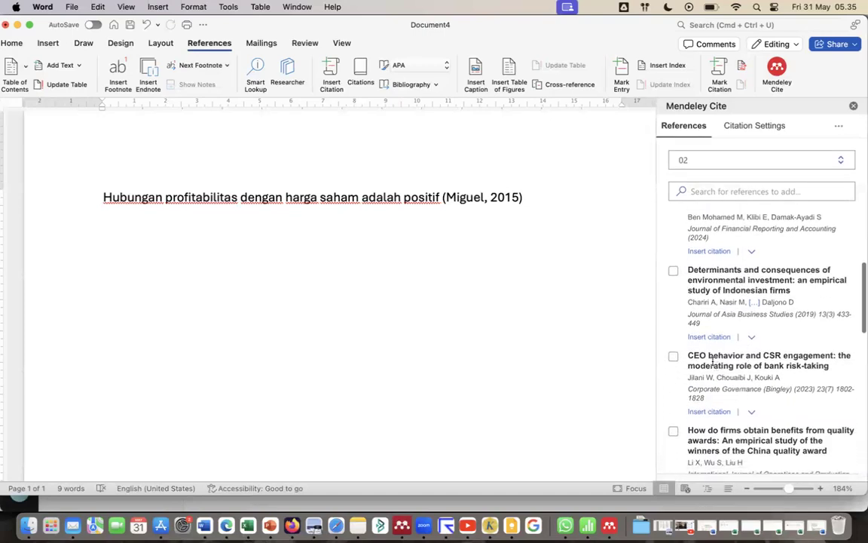
pyautogui.click(715, 414)
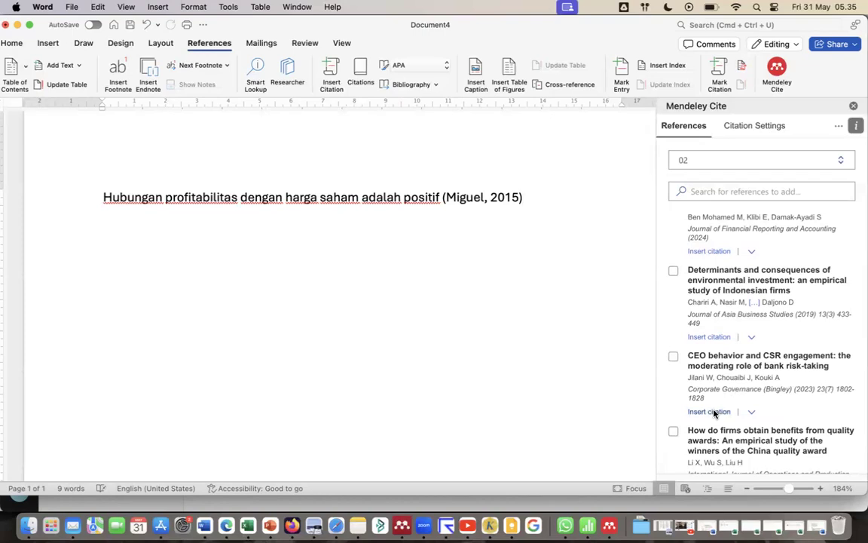
pyautogui.click(714, 412)
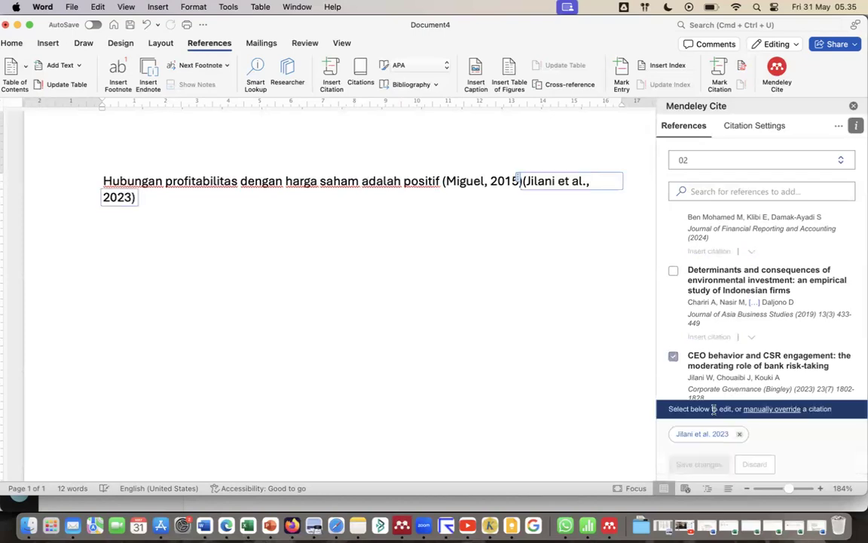
pyautogui.click(163, 200)
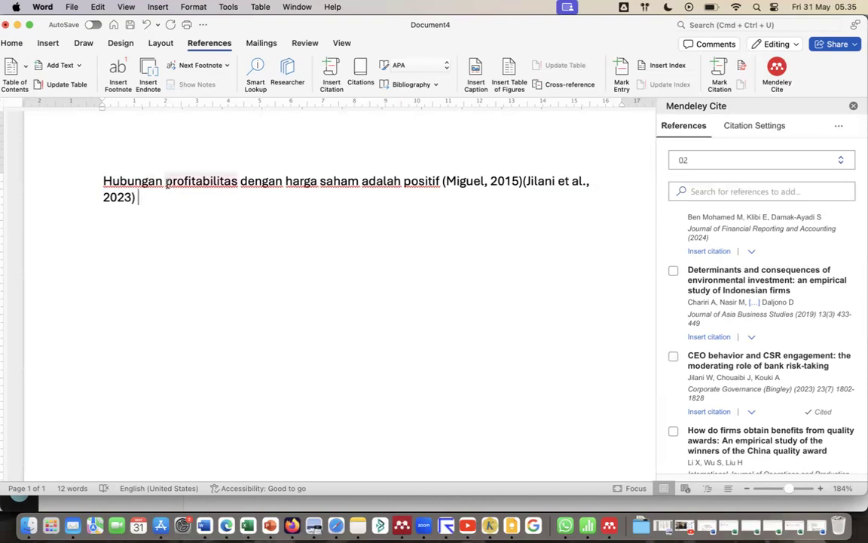
# Replace the word "profitabilitas" in the sentence with "Reputasi CEO".
pyautogui.moveTo(166, 181); pyautogui.dragTo(235, 181)
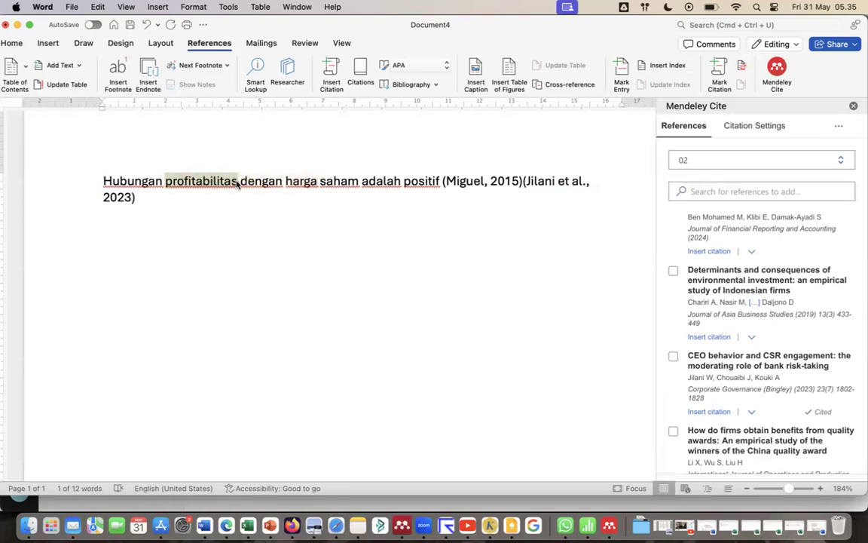
pyautogui.write('Reputase')
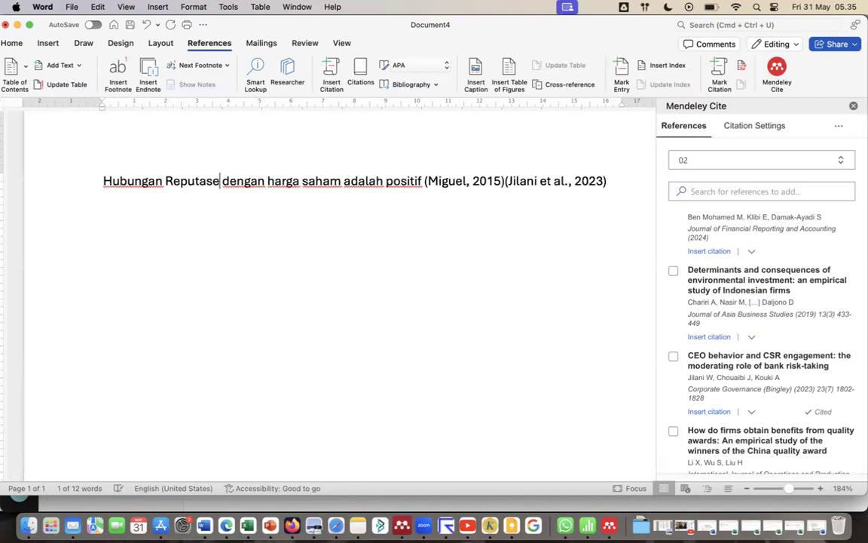
pyautogui.press('BackSpace')
pyautogui.write('i CEO')
# Insert one combined citation of "How do firms obtain benefits from quality awards" and "The effectiveness of quality awards on the company's performance" after the existing citations.
pyautogui.click(151, 198)
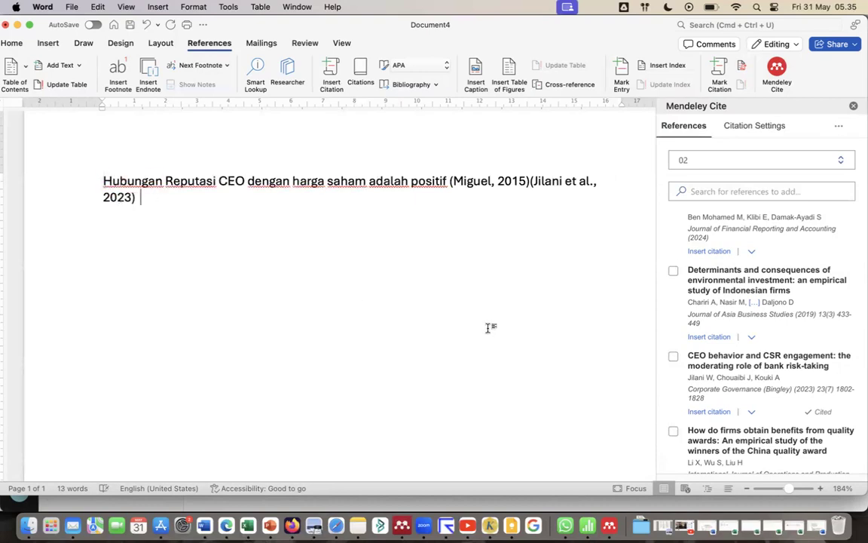
pyautogui.scroll(-1, 611, 342)
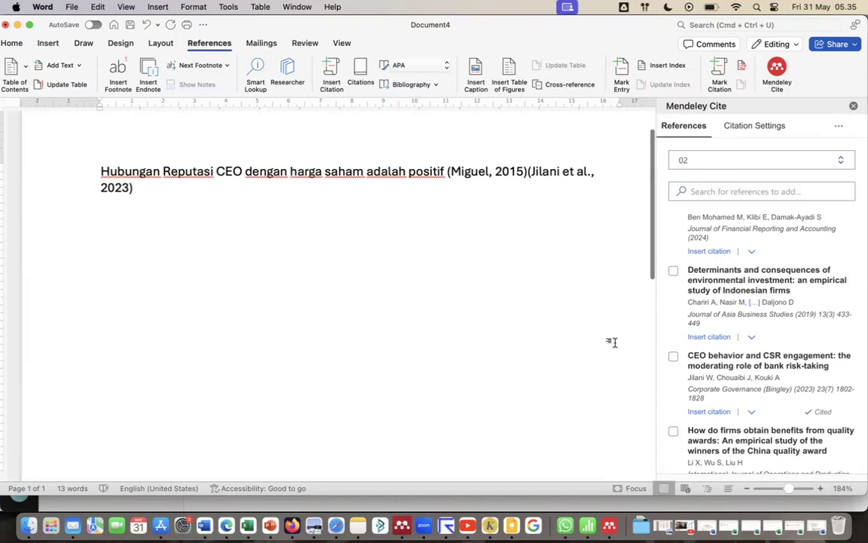
pyautogui.scroll(-2, 723, 344)
pyautogui.scroll(-5, 724, 343)
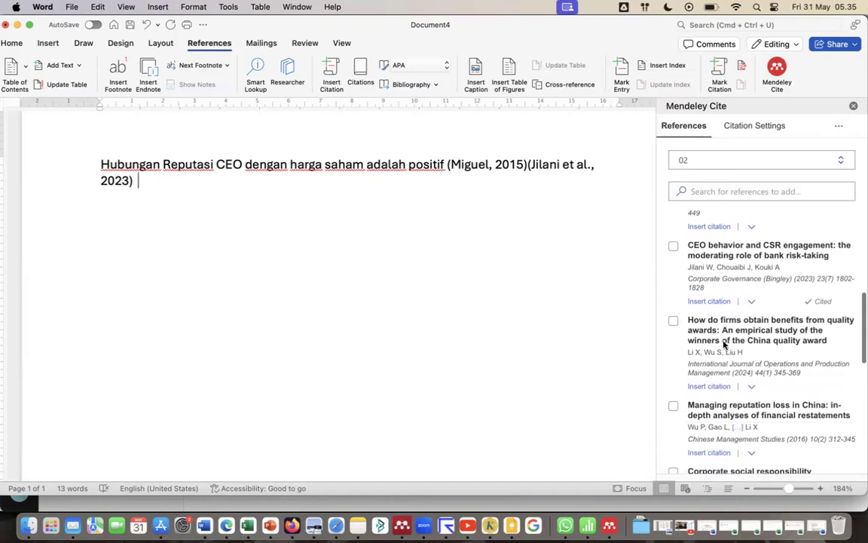
pyautogui.click(673, 284)
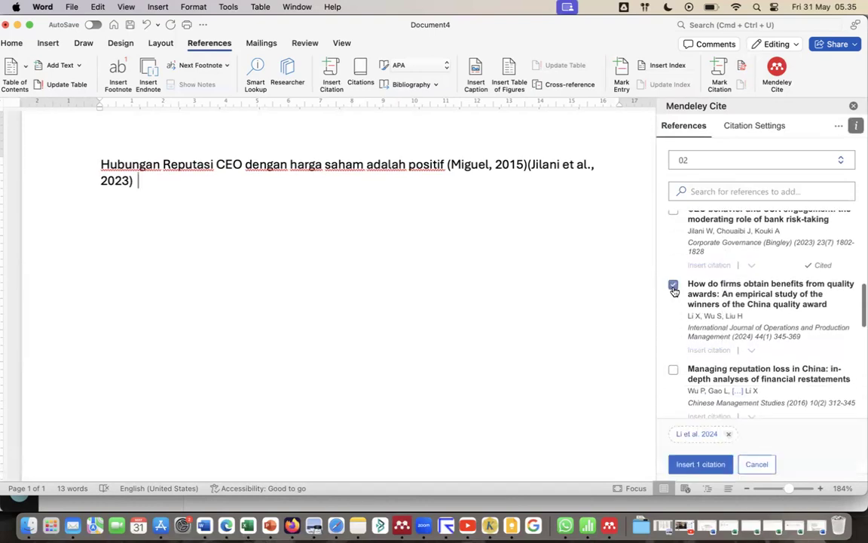
pyautogui.scroll(-5, 707, 332)
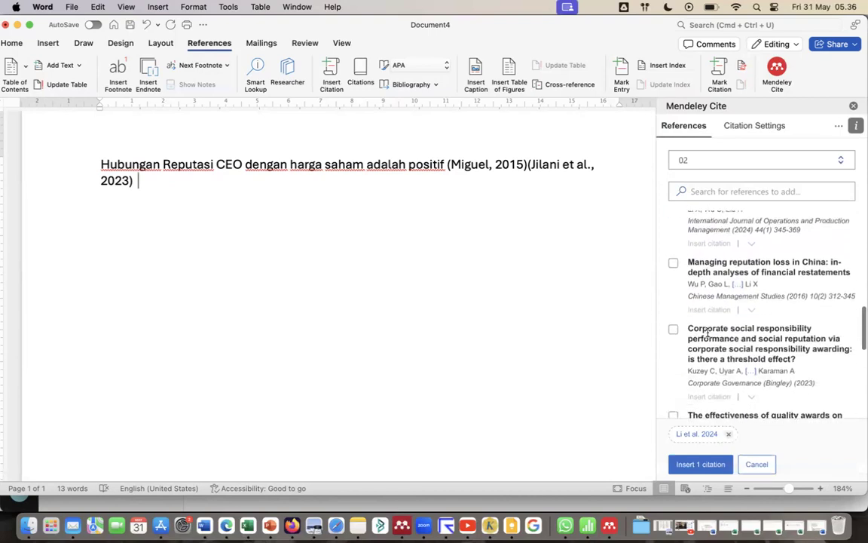
pyautogui.click(672, 405)
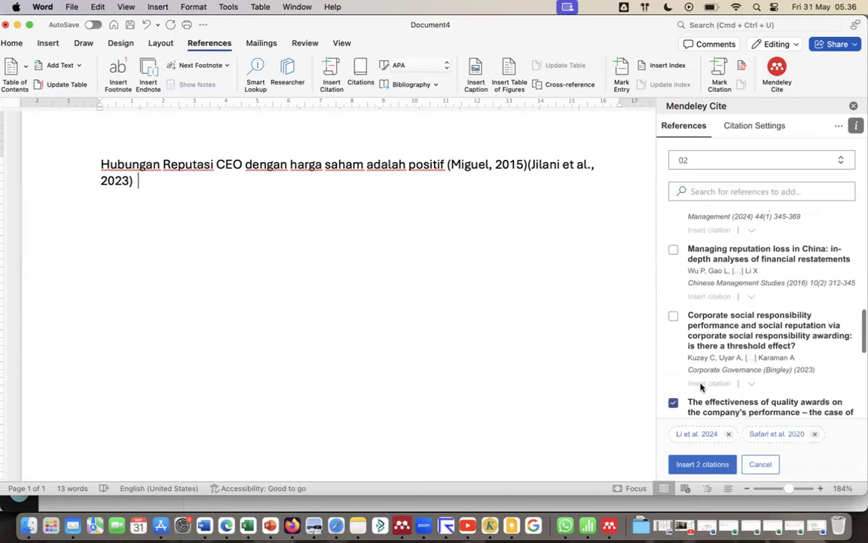
pyautogui.scroll(-7, 708, 377)
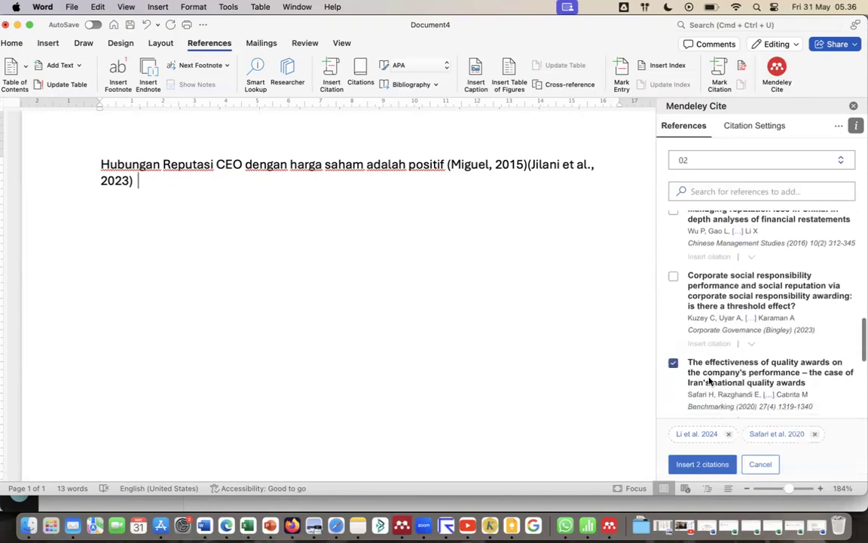
pyautogui.click(702, 465)
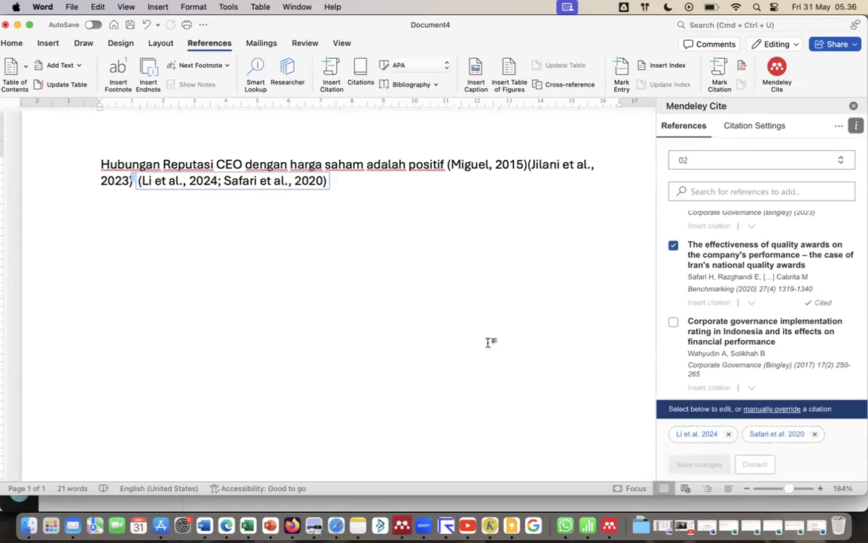
pyautogui.click(353, 185)
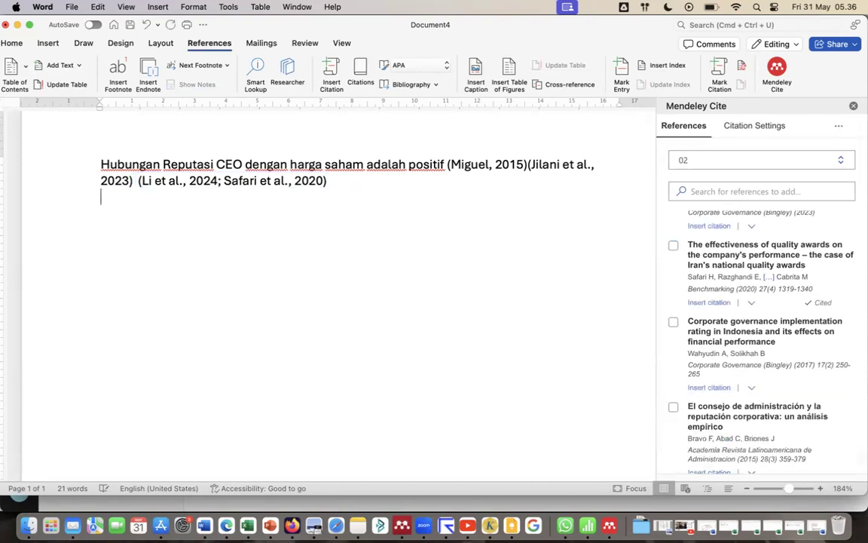
# Start a new paragraph below the cited sentence with the text "Menurut penelitian".
pyautogui.press('Return')
pyautogui.write('Menurut penelitian')
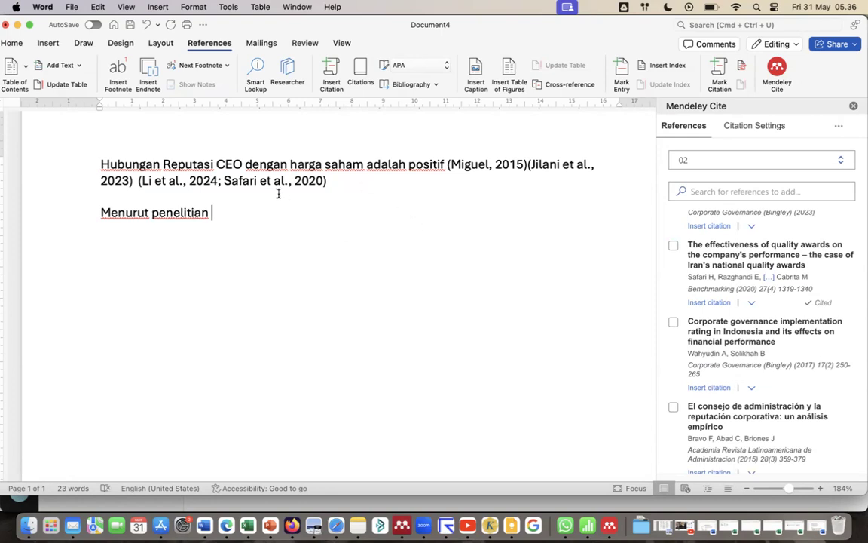
# Insert a citation of "Do Reputable Companies Produce a High Quality of Financial Statements?" after "Menurut penelitian".
pyautogui.scroll(-1, 725, 404)
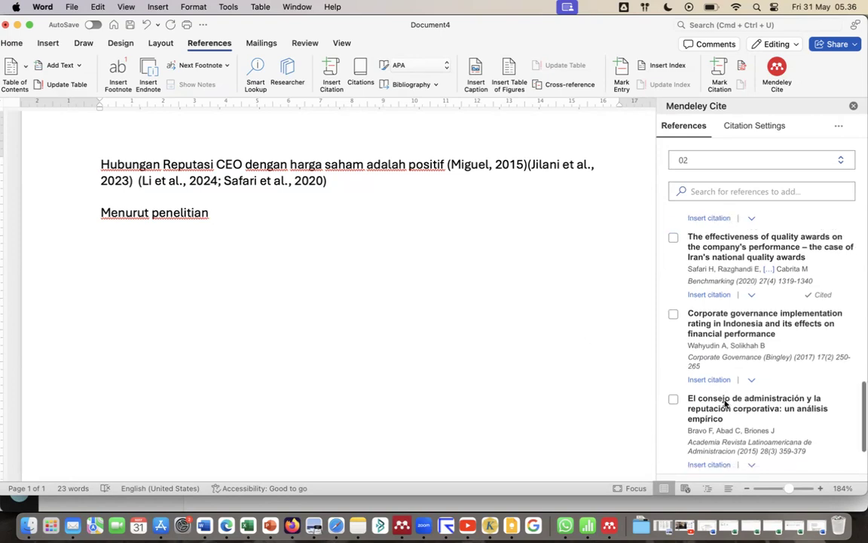
pyautogui.scroll(-5, 726, 404)
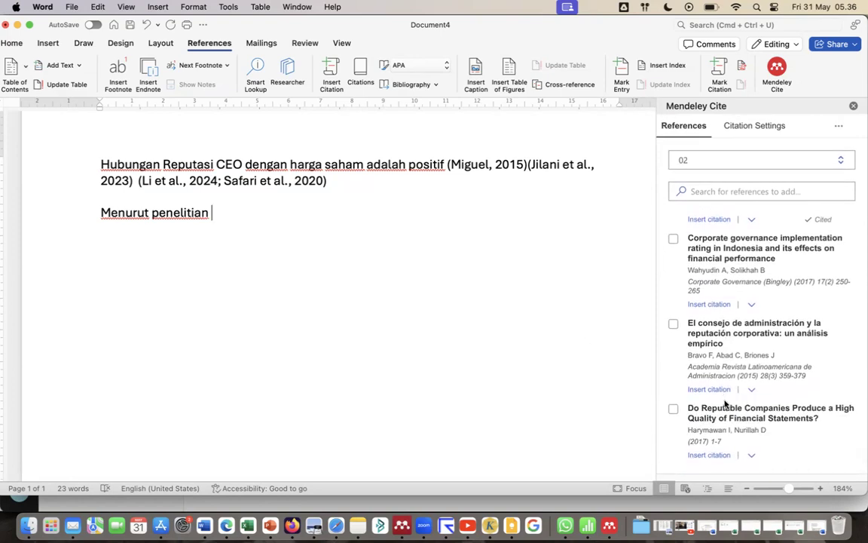
pyautogui.click(709, 456)
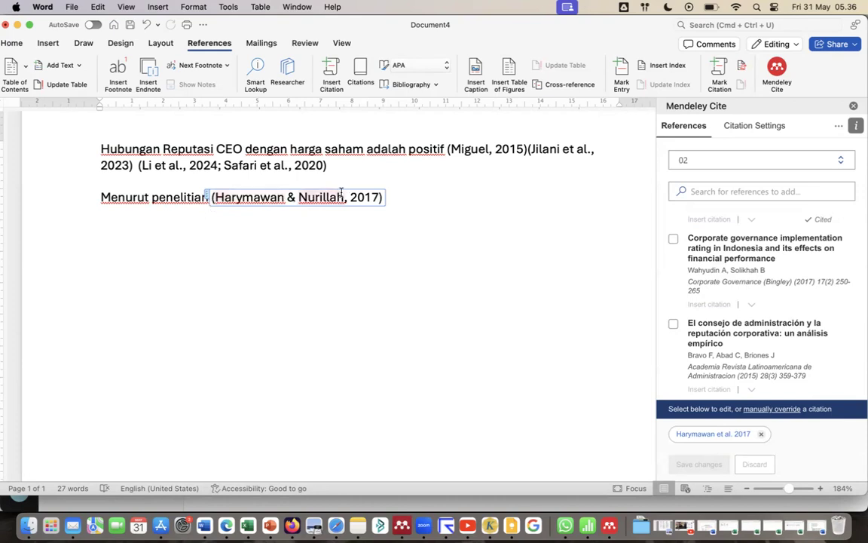
# Continue the second sentence after the citation with the text ", CSR berpengaruh ....".
pyautogui.click(392, 203)
pyautogui.write(', ')
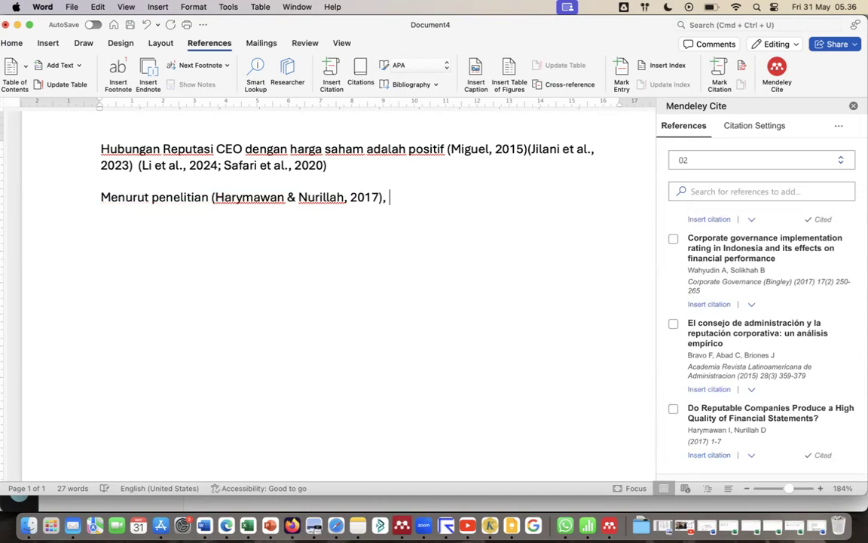
pyautogui.write('C')
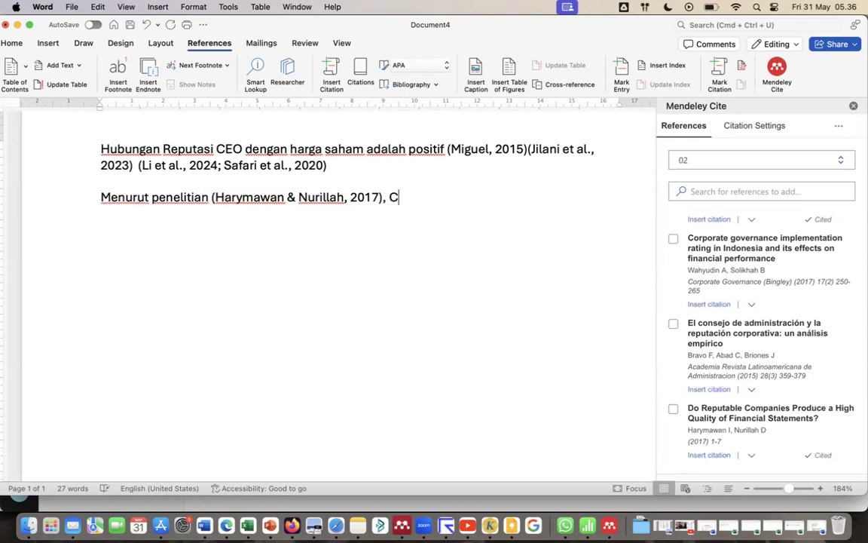
pyautogui.write('SR ber')
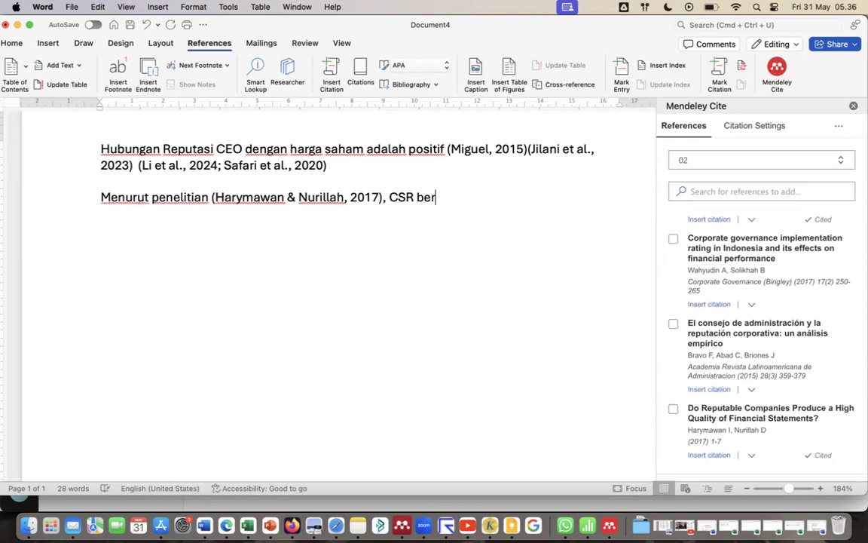
pyautogui.write('pengaruh ....')
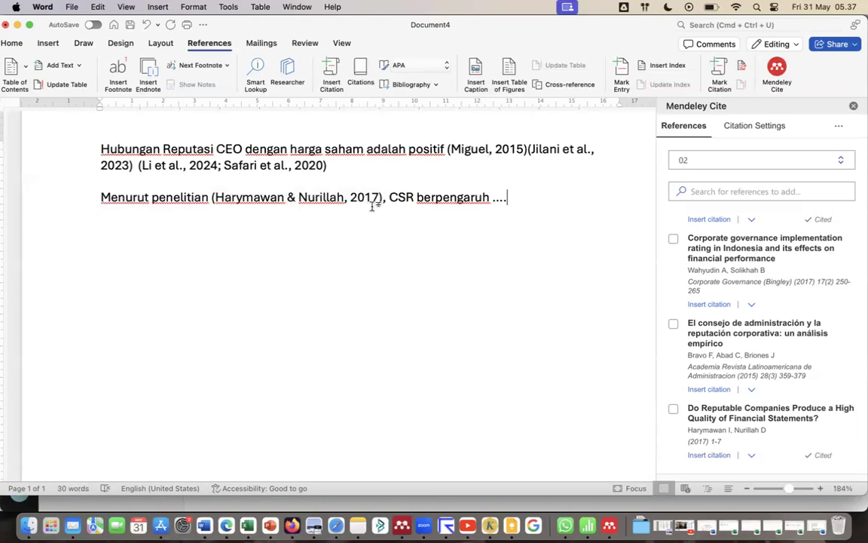
# Edit the second paragraph's citation text by hand so only the year 2017 stands in parentheses, without the comma before it.
pyautogui.rightClick(214, 197)
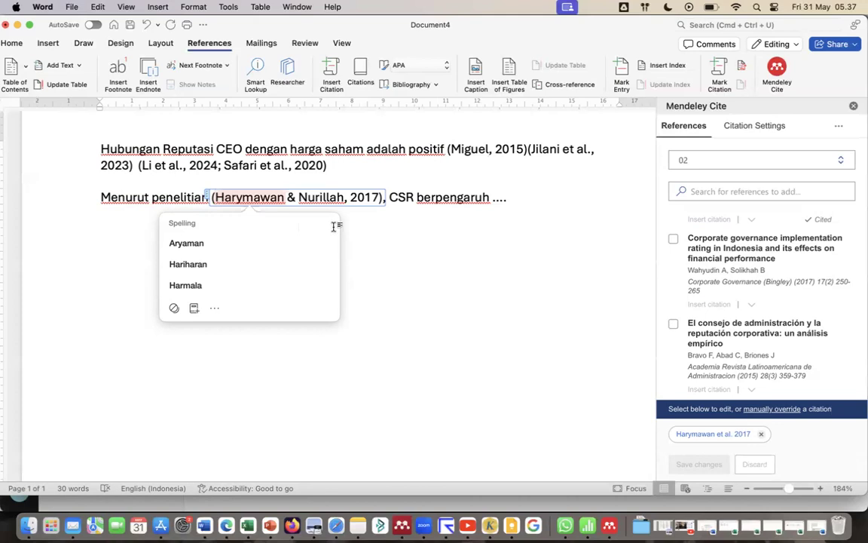
pyautogui.press('BackSpace')
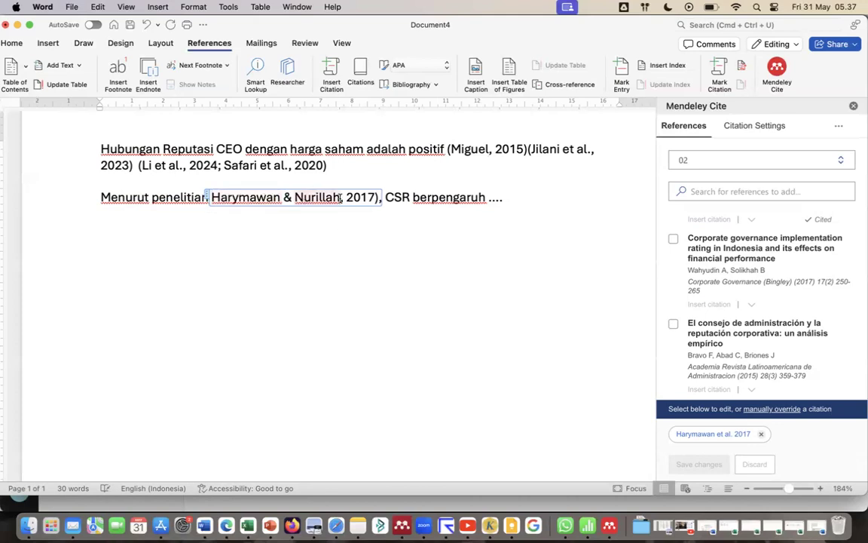
pyautogui.click(346, 197)
pyautogui.press('BackSpace')
pyautogui.press('BackSpace')
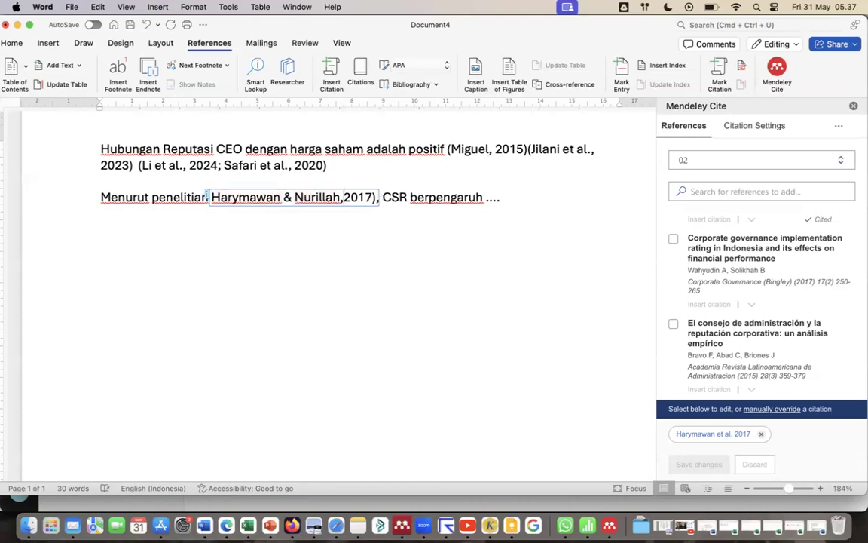
pyautogui.write('(')
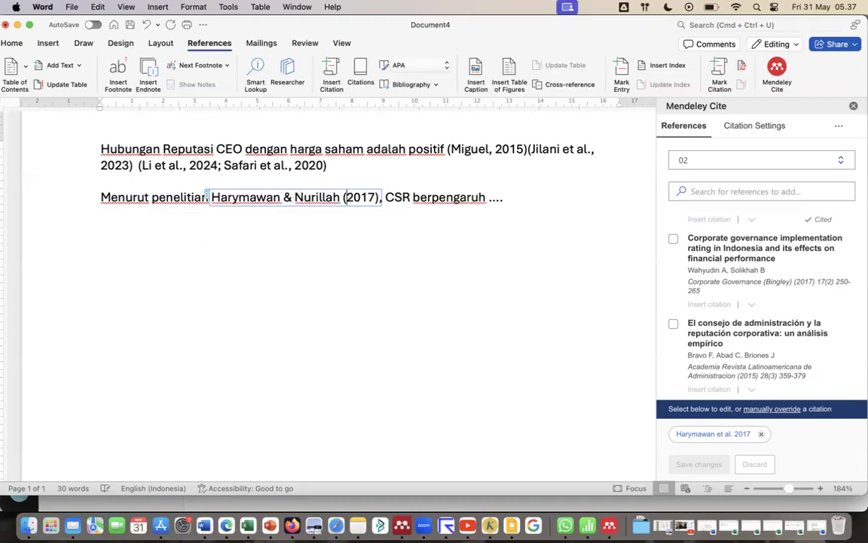
pyautogui.click(517, 206)
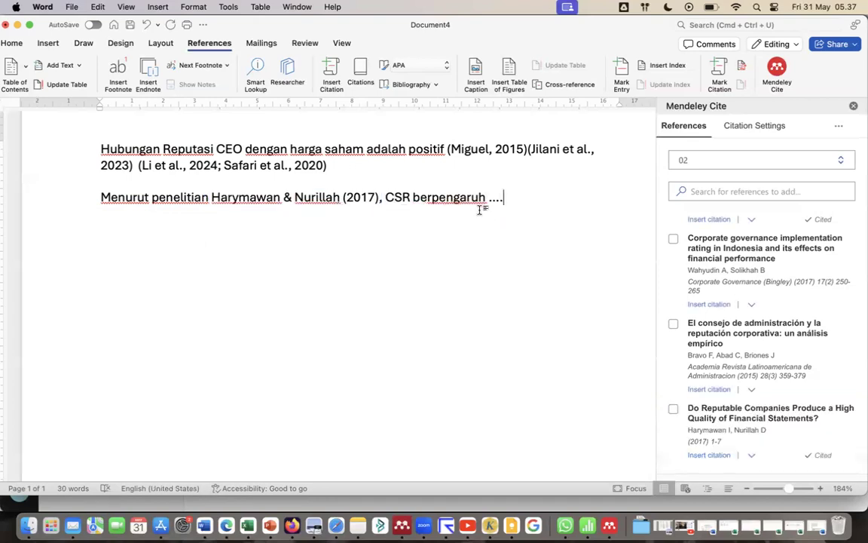
# Delete the manually edited citation and the comma after it from the second paragraph.
pyautogui.moveTo(100, 198)
pyautogui.mouseDown()
pyautogui.moveTo(263, 197)
pyautogui.moveTo(108, 197)
pyautogui.mouseUp()
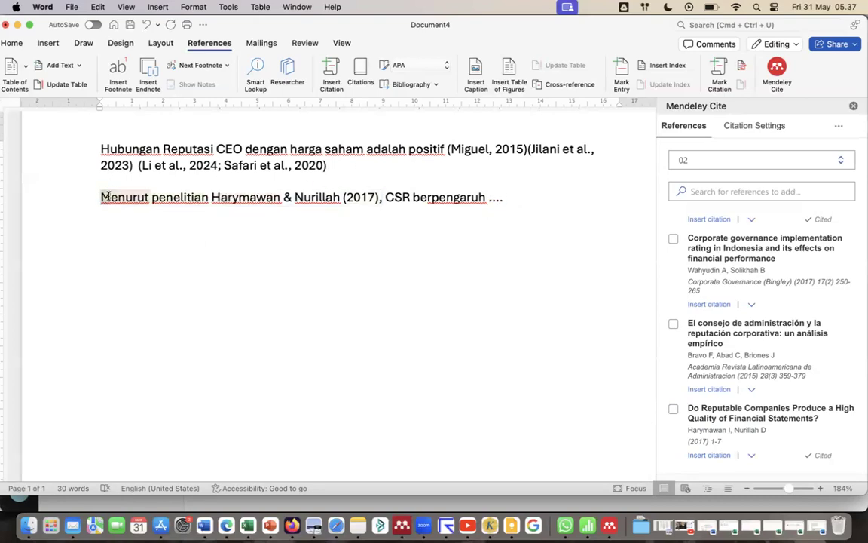
pyautogui.click(419, 197)
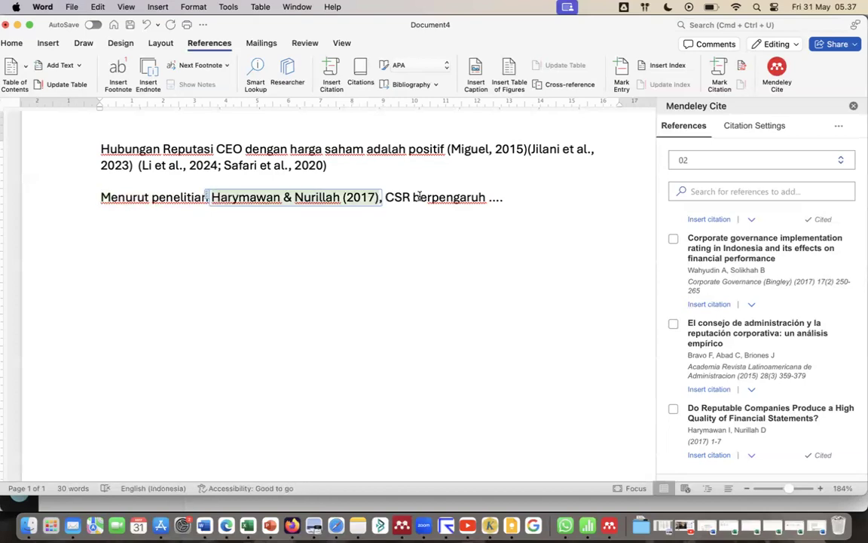
pyautogui.press('BackSpace')
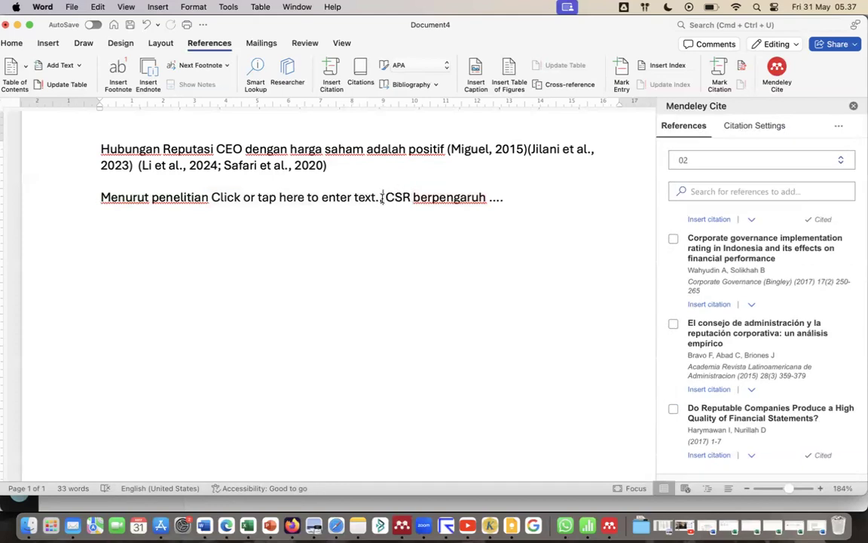
pyautogui.press('BackSpace')
pyautogui.press('BackSpace')
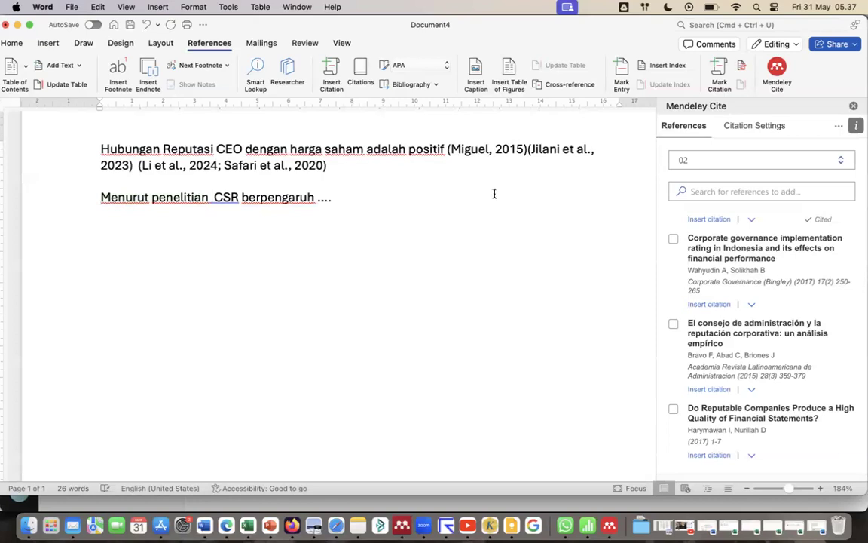
# Insert "Corporate governance implementation rating in Indonesia and its effects on financial performance" after "Menurut penelitian" as an Author (Year) citation.
pyautogui.moveTo(239, 197); pyautogui.dragTo(211, 197)
pyautogui.click(211, 197)
pyautogui.click(207, 198)
pyautogui.click(752, 306)
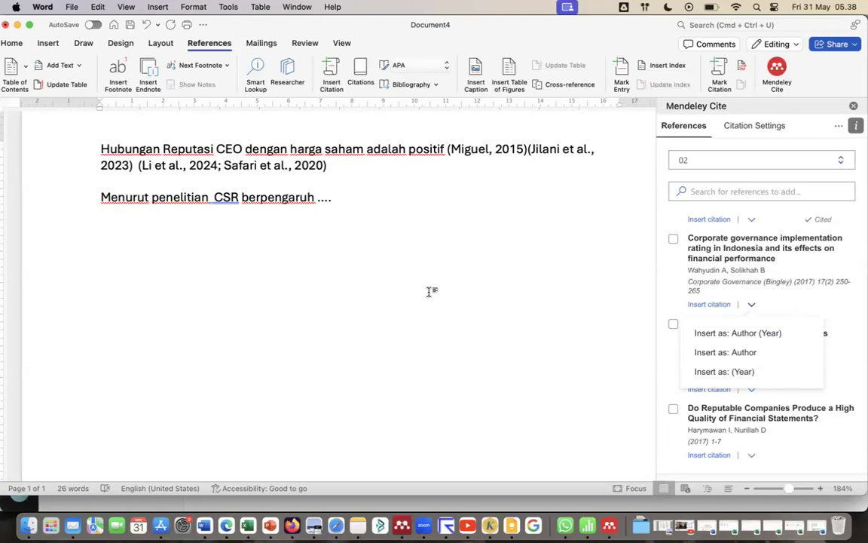
pyautogui.click(764, 337)
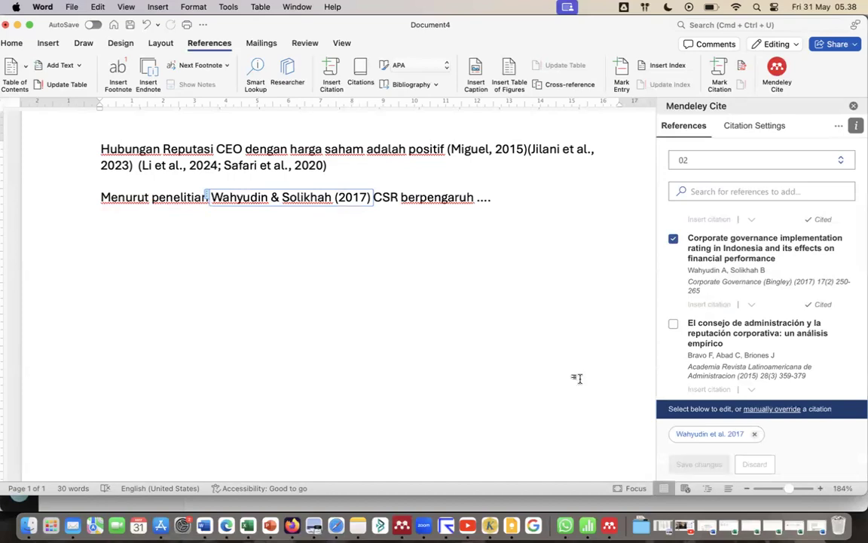
# Change the second paragraph's citation to display as (Author, Year) and save the change.
pyautogui.click(727, 437)
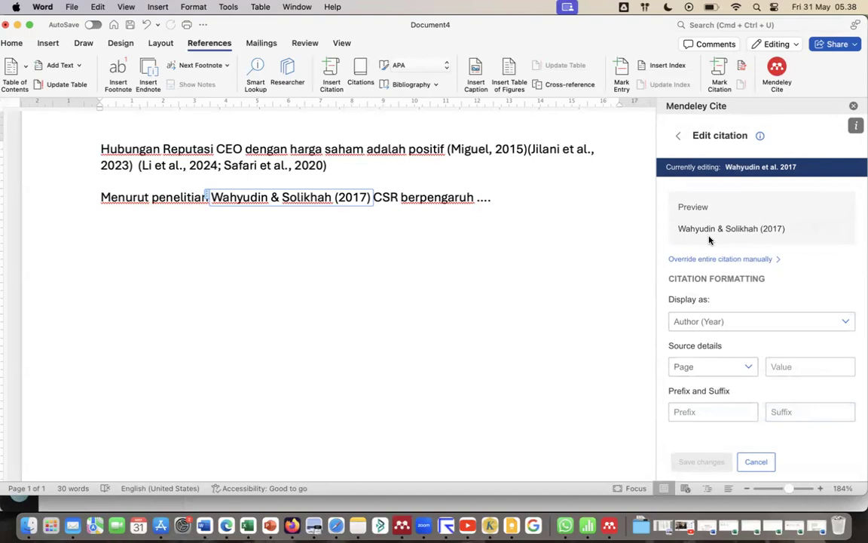
pyautogui.click(848, 322)
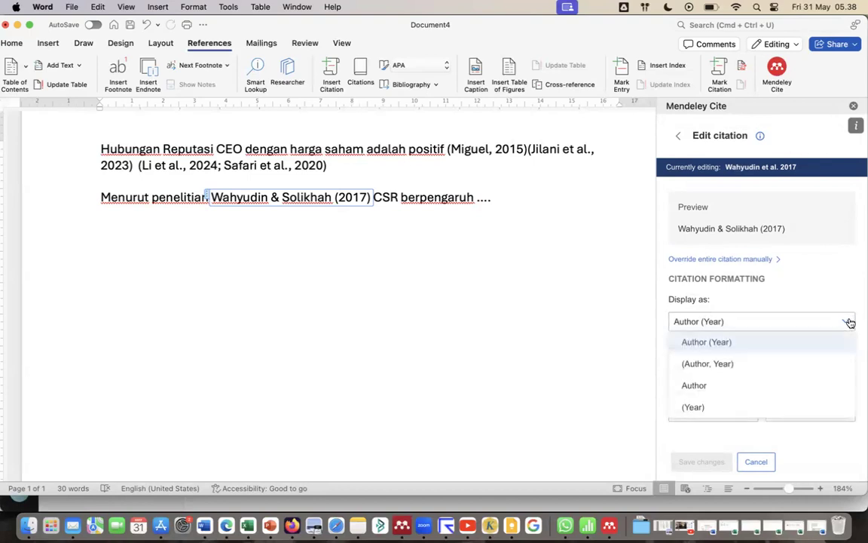
pyautogui.click(751, 365)
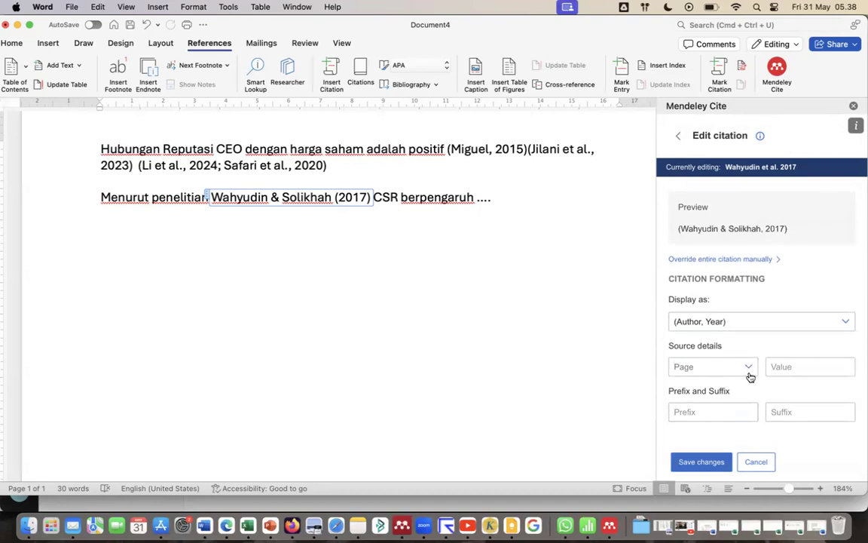
pyautogui.click(707, 460)
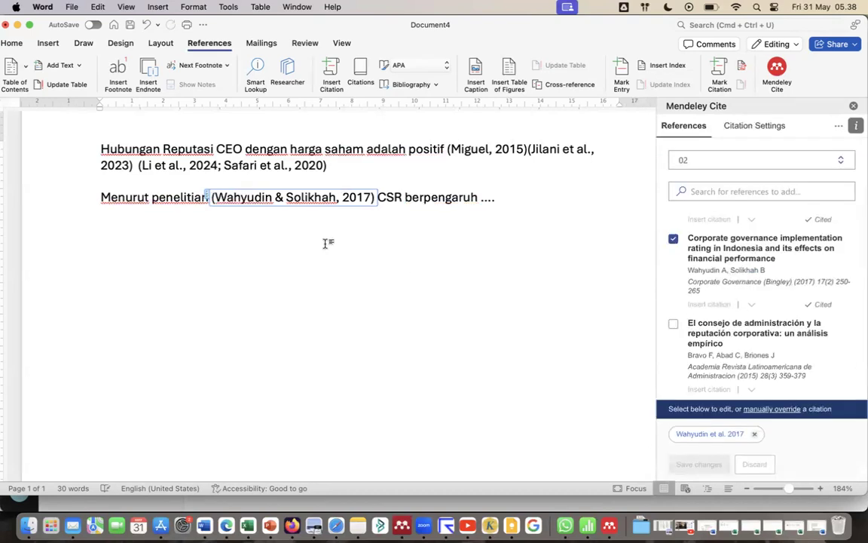
# Set the second paragraph's citation back to the Author (Year) display and save it.
pyautogui.click(709, 435)
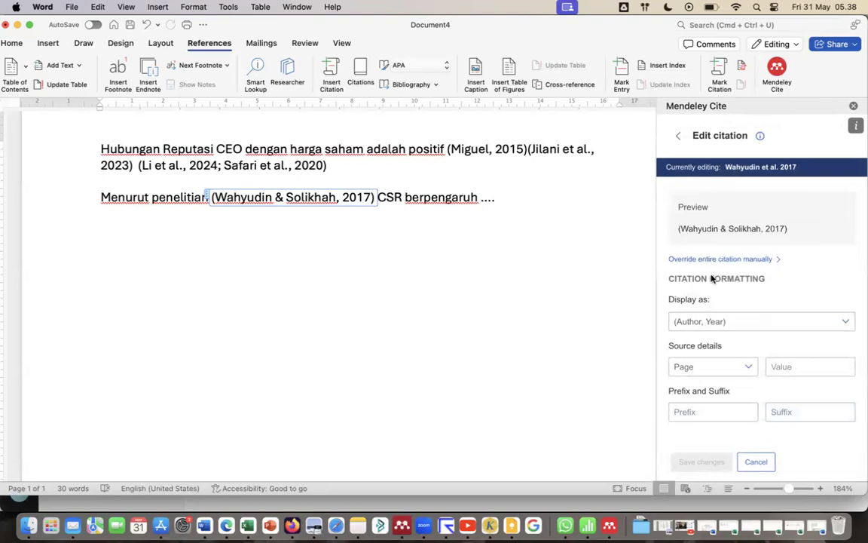
pyautogui.click(721, 322)
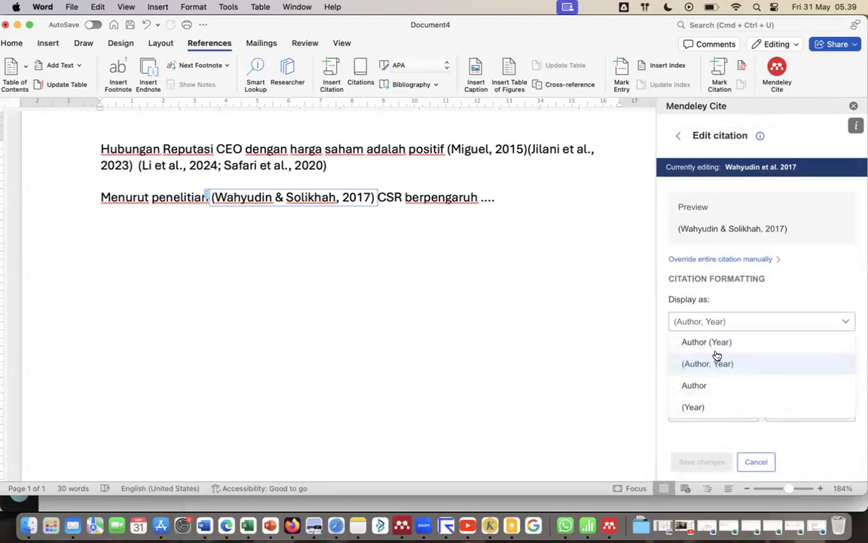
pyautogui.click(710, 343)
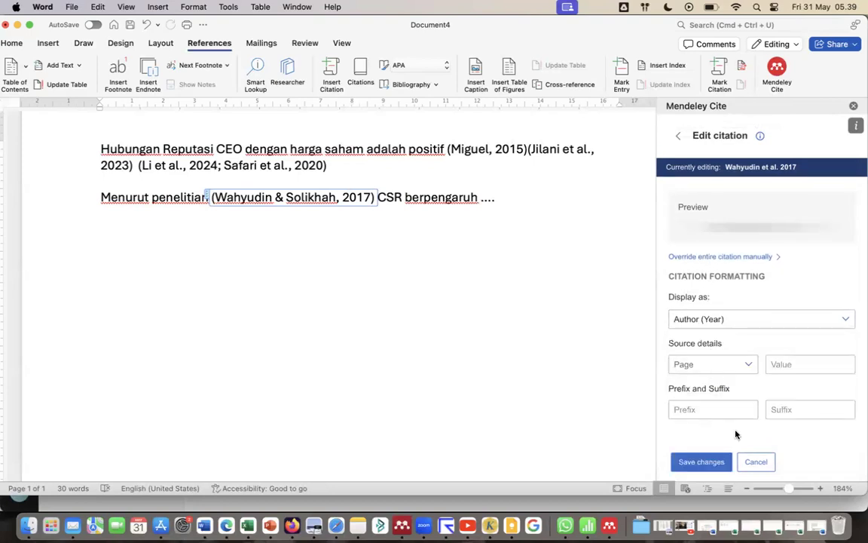
pyautogui.click(704, 463)
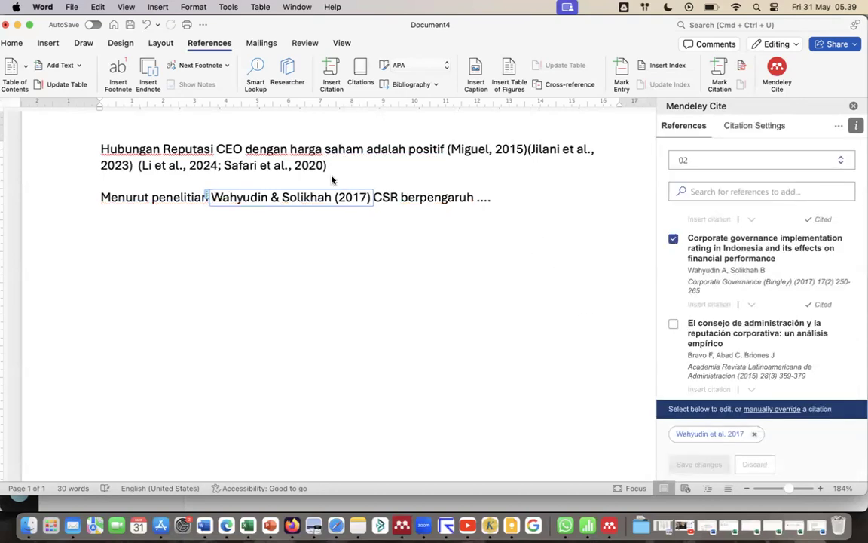
# Insert a citation of "El consejo de administración y la reputación corporativa: un análisis empírico" in a new paragraph below the second sentence.
pyautogui.click(506, 201)
pyautogui.press('Return')
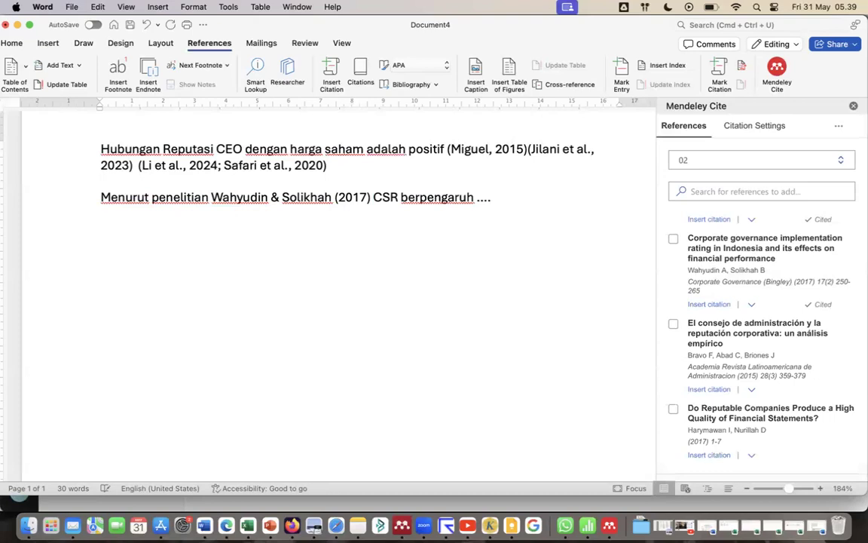
pyautogui.click(709, 389)
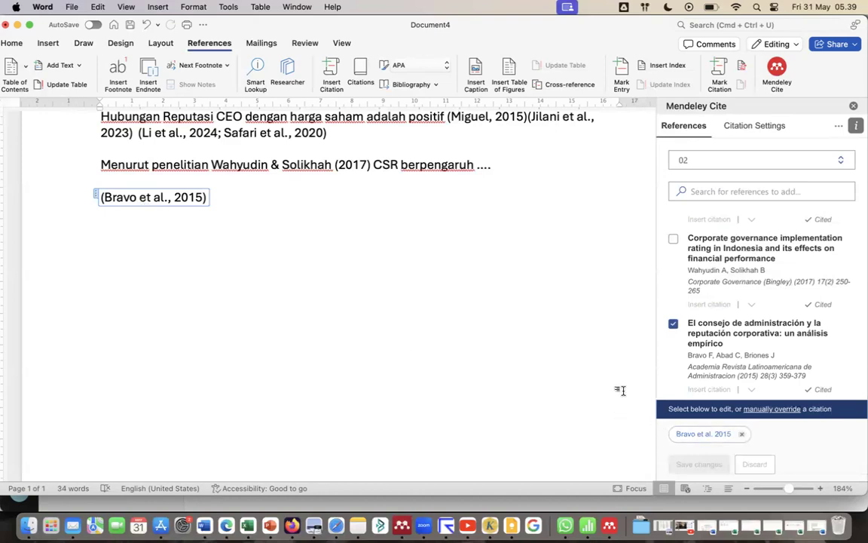
# Display the third paragraph's citation as Author (Year), save the change, and start a new paragraph below it.
pyautogui.click(702, 436)
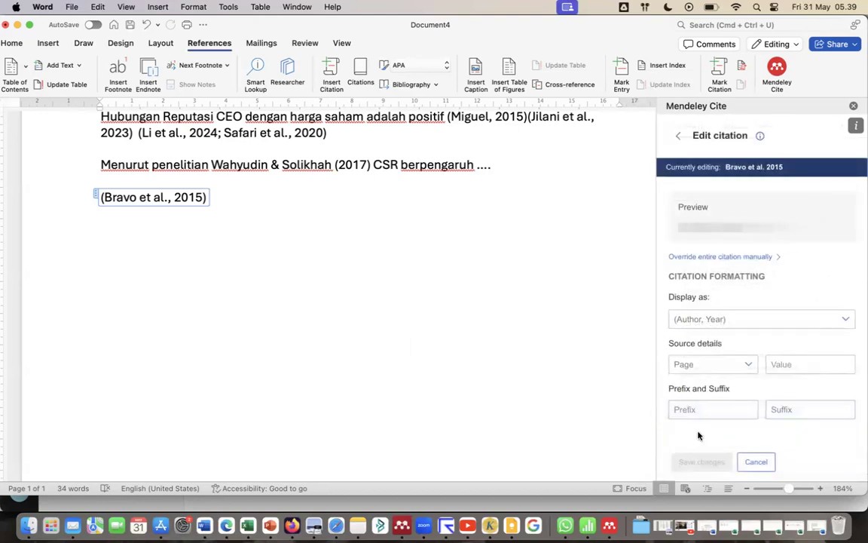
pyautogui.click(731, 323)
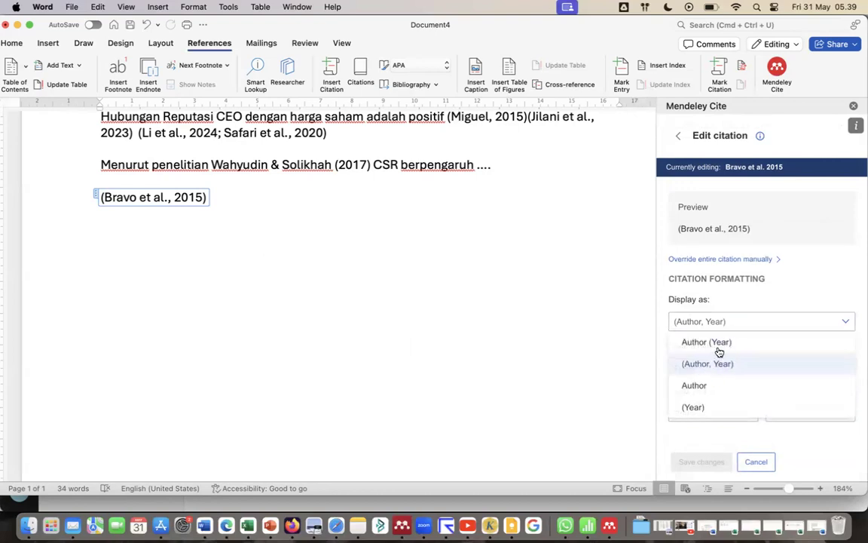
pyautogui.click(718, 344)
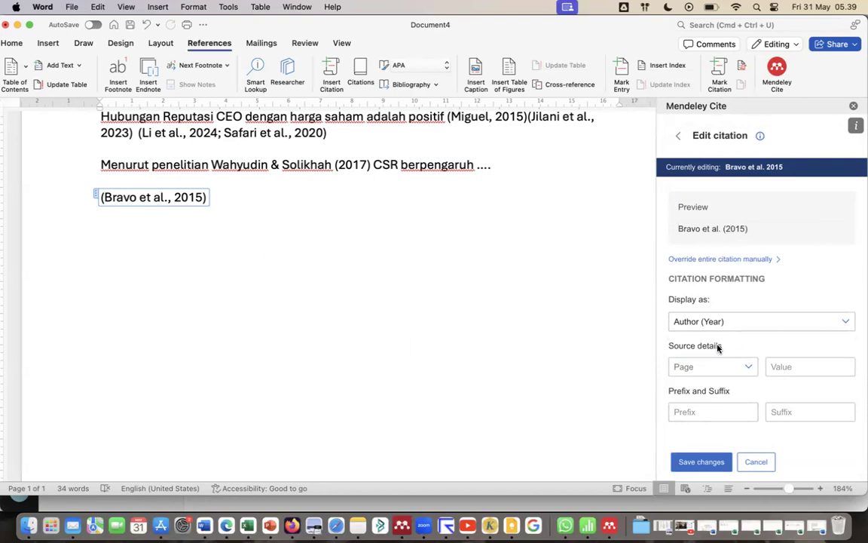
pyautogui.click(798, 366)
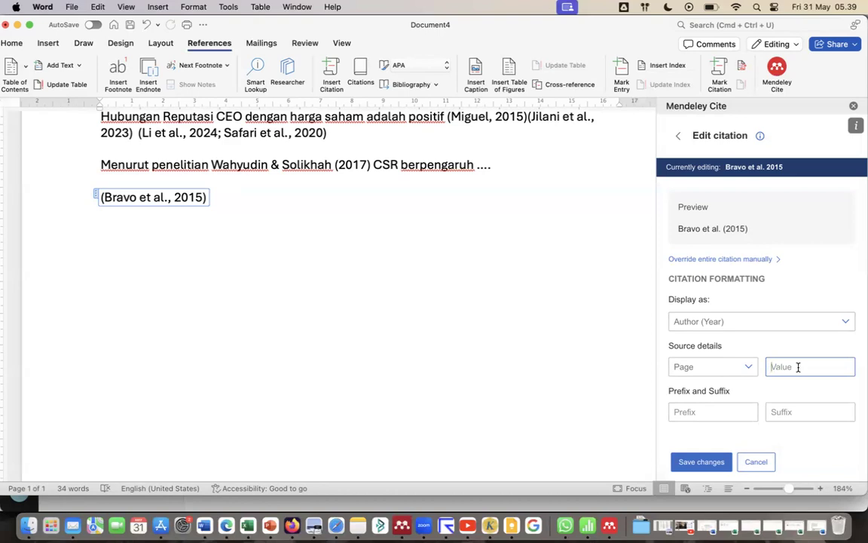
pyautogui.click(701, 461)
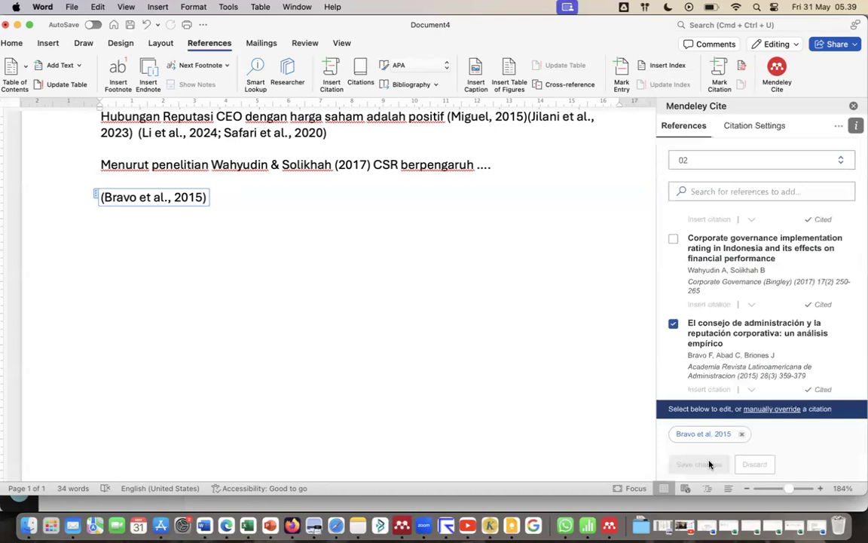
pyautogui.click(224, 201)
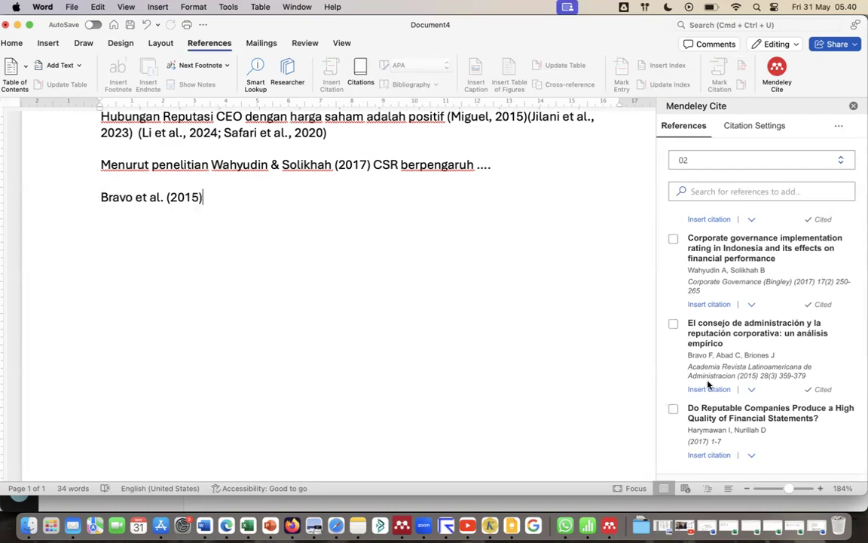
pyautogui.click(173, 234)
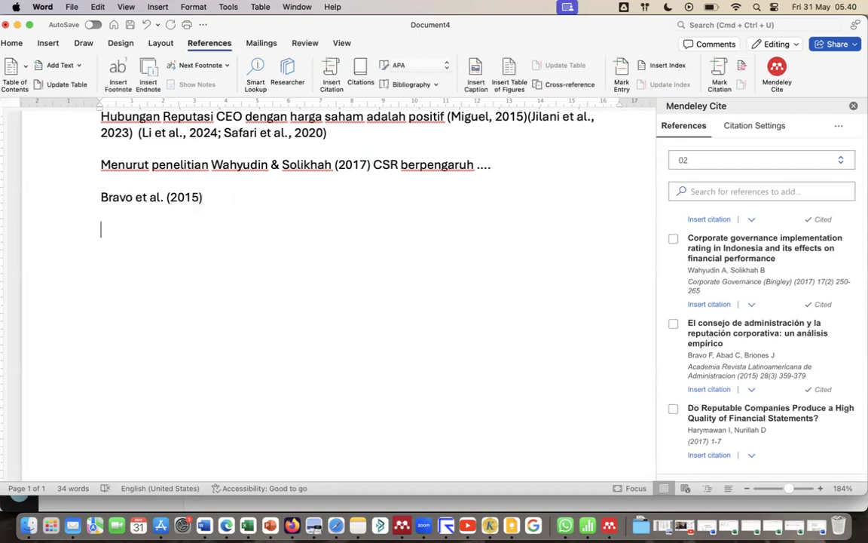
# Write the heading "Daftar Pustaka" below the third paragraph's citation and start a new line under it.
pyautogui.write('Daftar Pustaka')
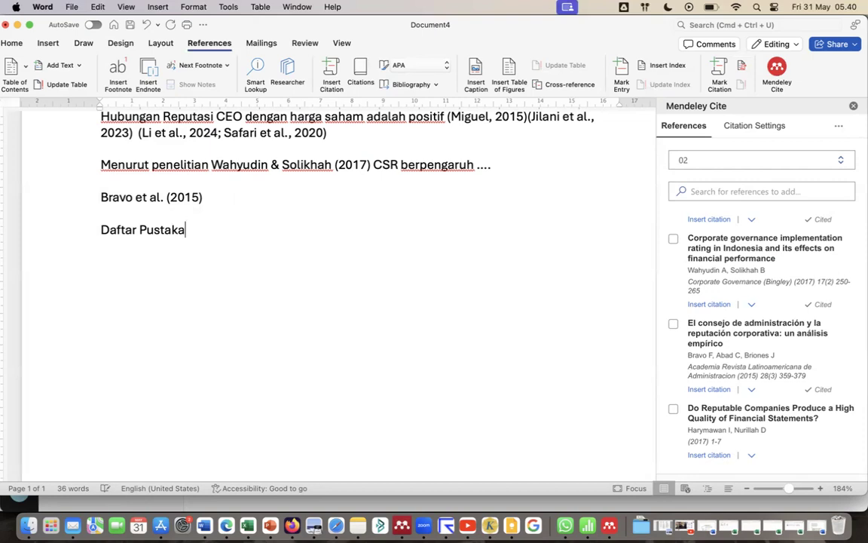
pyautogui.press('Return')
# Insert the Mendeley bibliography on the line below the "Daftar Pustaka" heading and look through its entries.
pyautogui.click(838, 128)
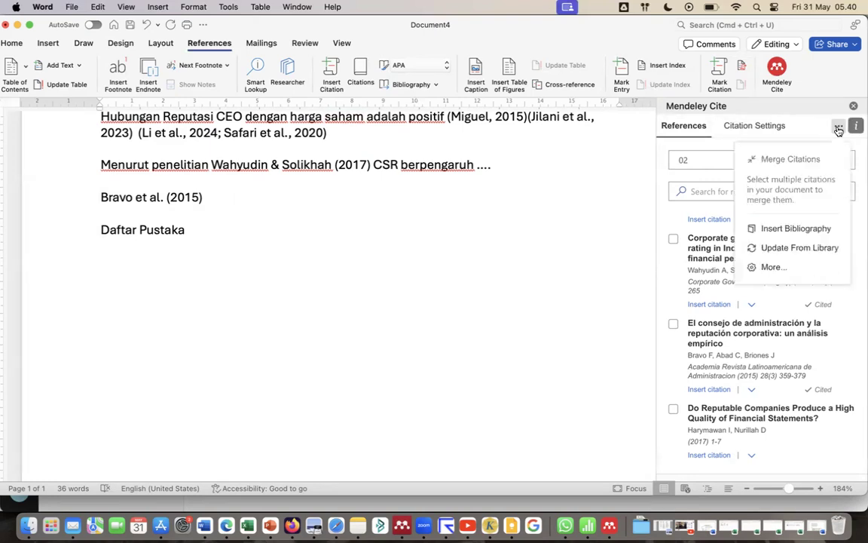
pyautogui.click(798, 229)
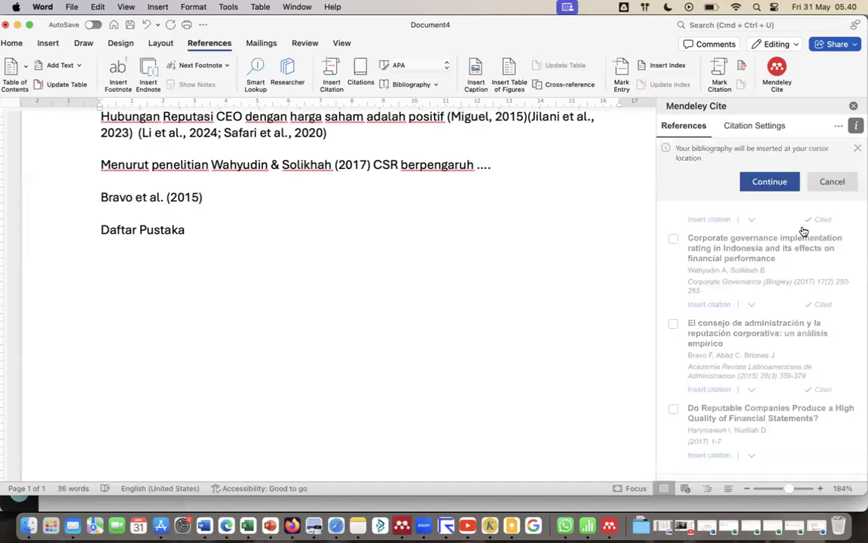
pyautogui.click(774, 186)
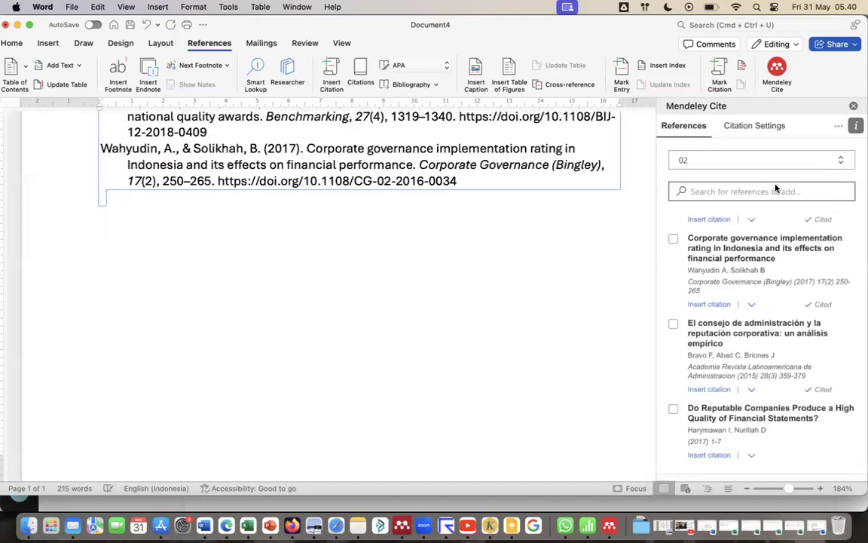
pyautogui.scroll(5, 591, 283)
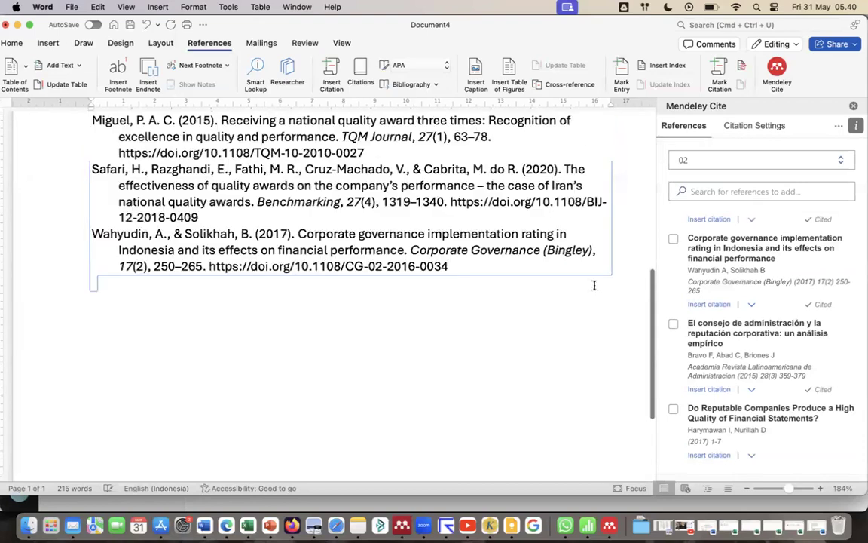
pyautogui.scroll(3, 594, 285)
pyautogui.scroll(3, 593, 285)
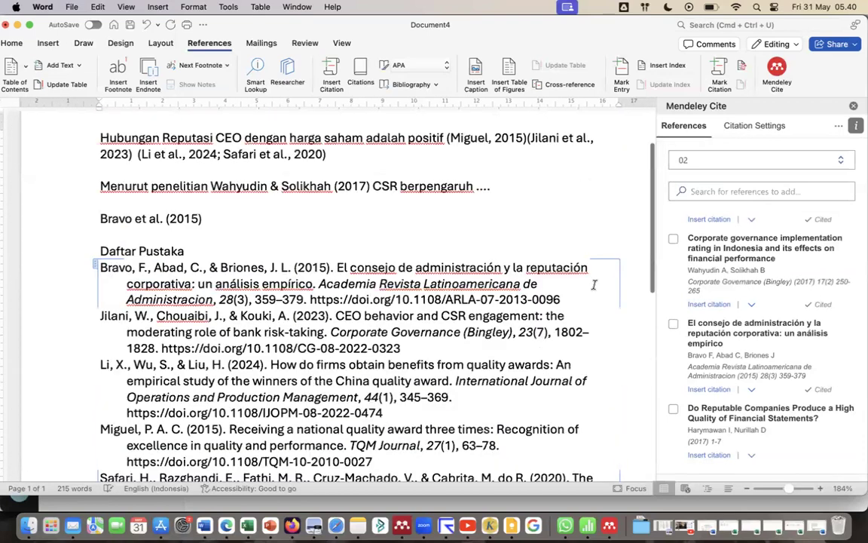
pyautogui.scroll(-1, 367, 249)
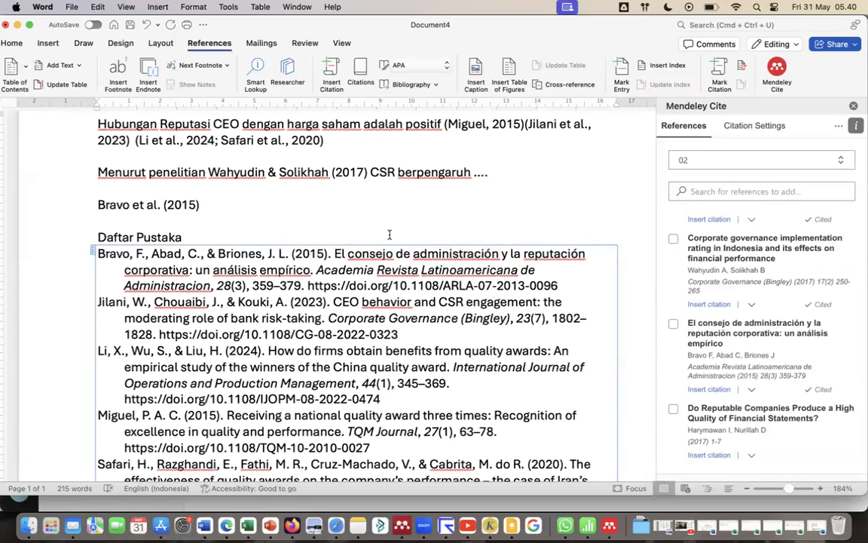
pyautogui.rightClick(384, 254)
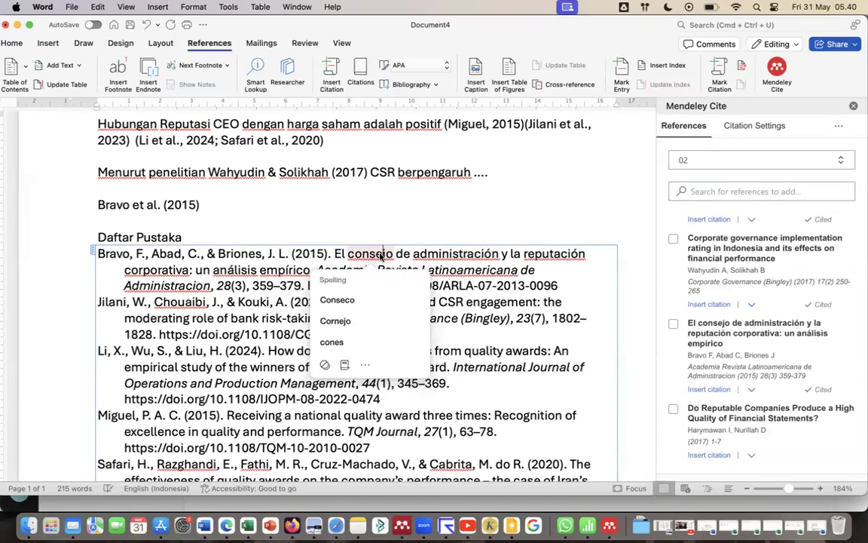
pyautogui.click(838, 126)
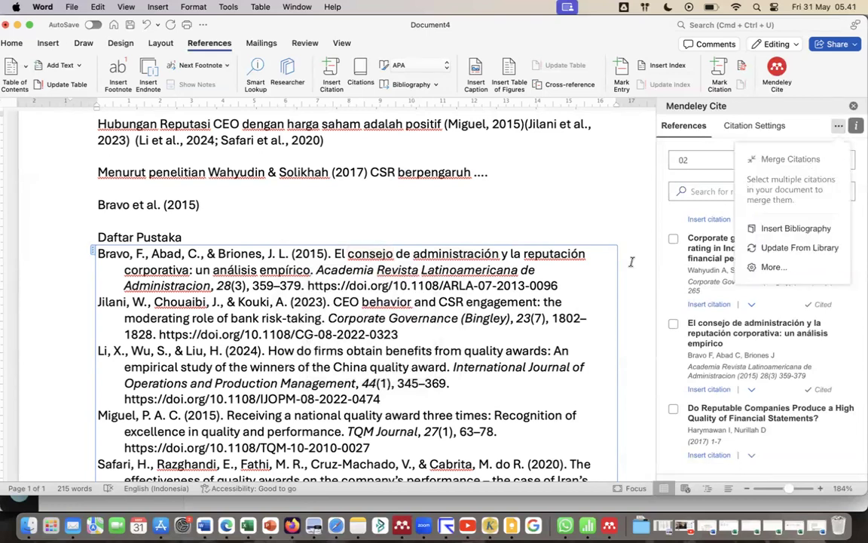
pyautogui.click(389, 226)
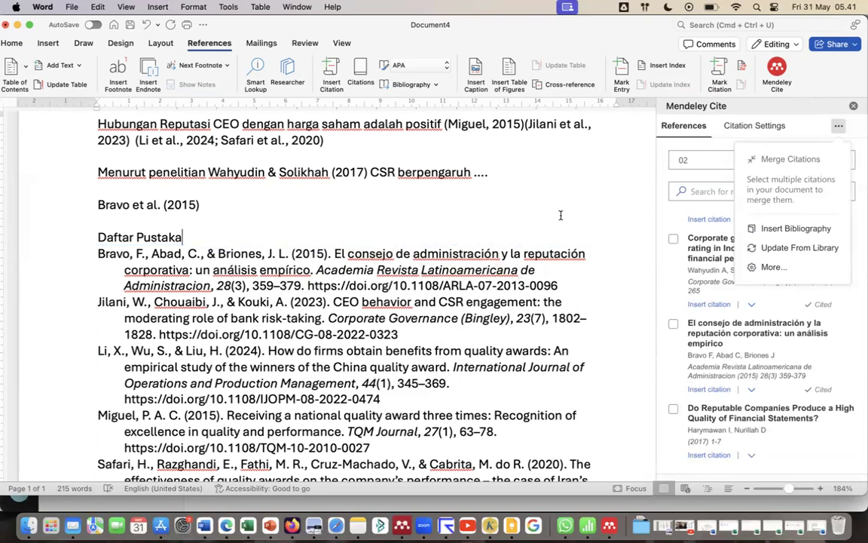
pyautogui.click(839, 128)
# Change the document's Mendeley citation style to IEEE and review the reformatted citations and bibliography.
pyautogui.click(766, 128)
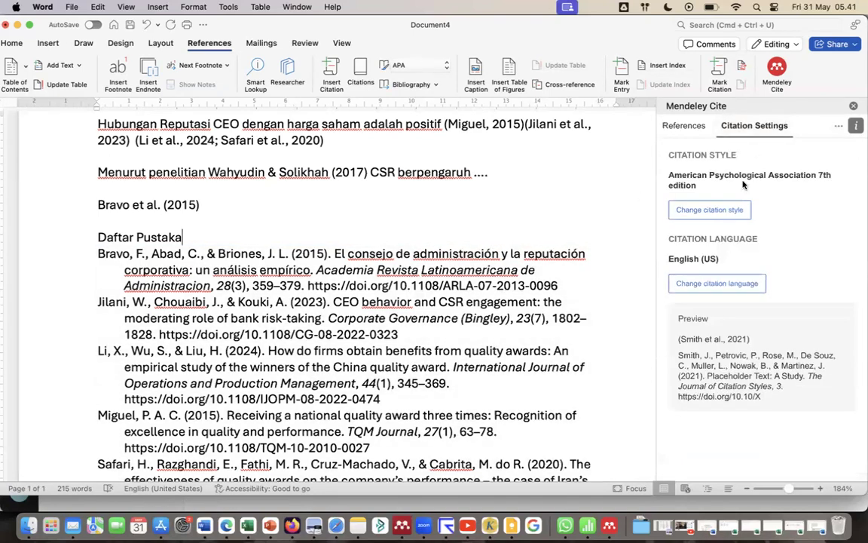
pyautogui.scroll(-2, 155, 312)
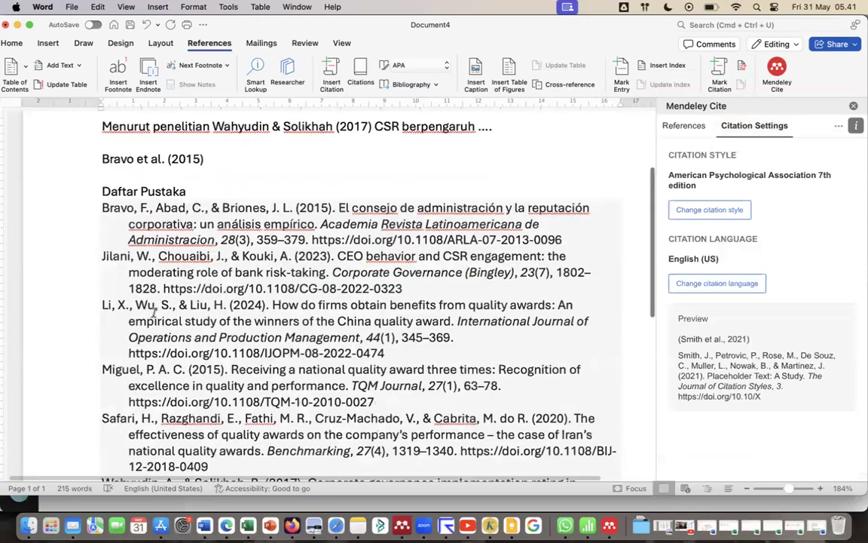
pyautogui.scroll(-5, 154, 312)
pyautogui.scroll(4, 155, 312)
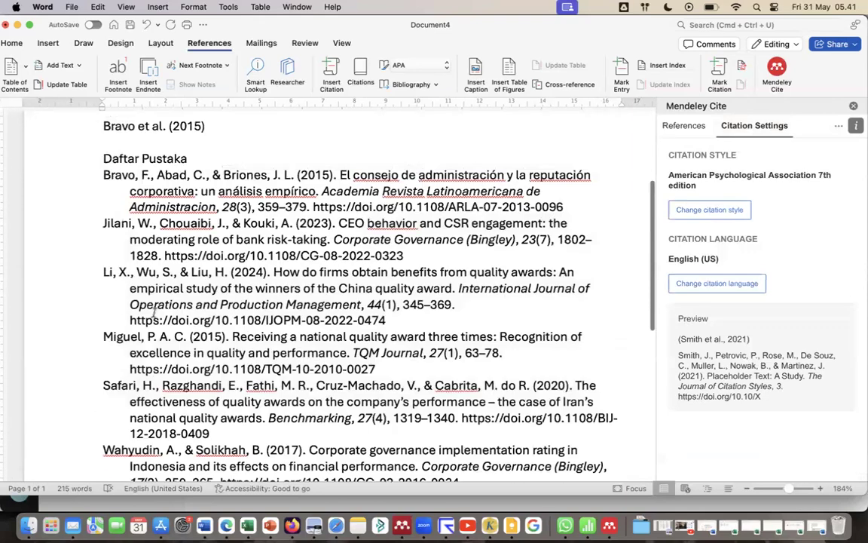
pyautogui.scroll(1, 155, 312)
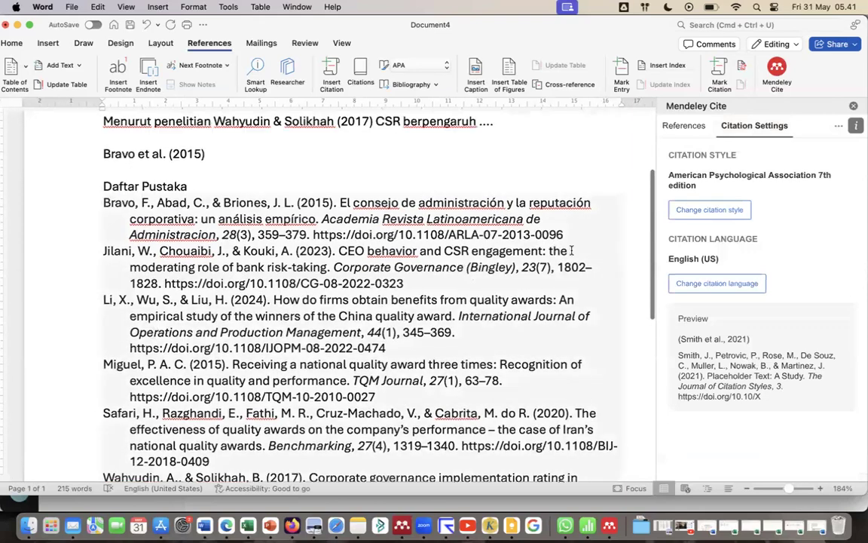
pyautogui.click(710, 211)
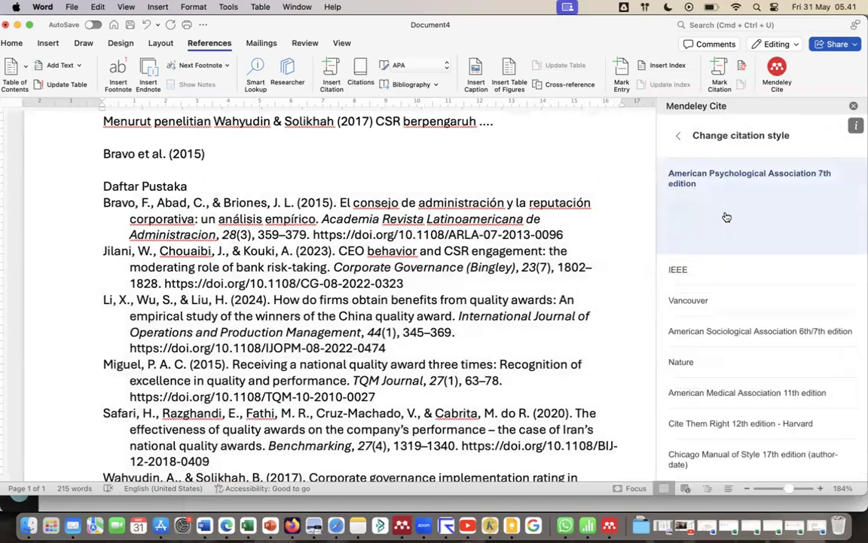
pyautogui.click(682, 280)
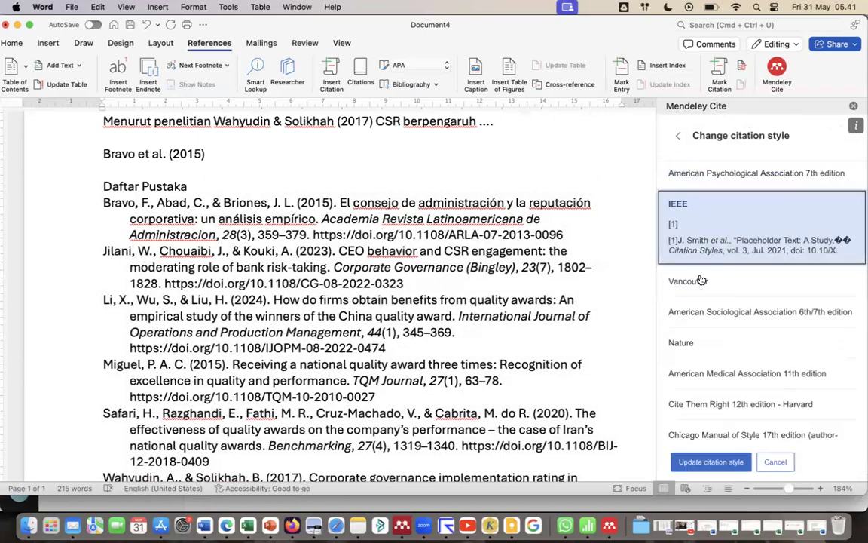
pyautogui.click(710, 462)
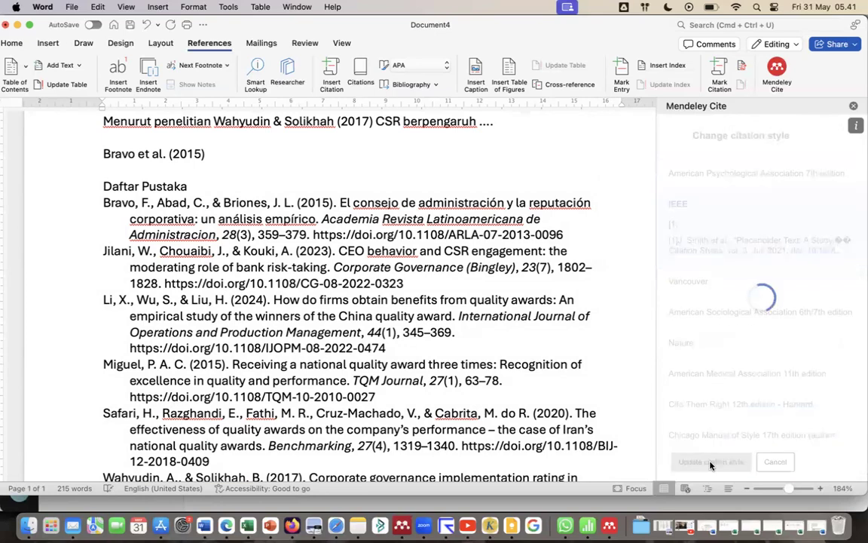
pyautogui.scroll(5, 372, 324)
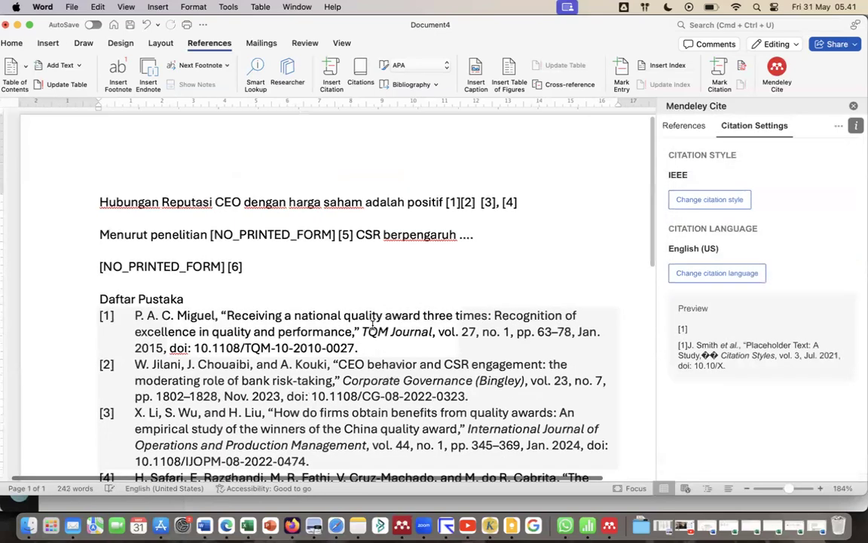
pyautogui.scroll(-2, 373, 325)
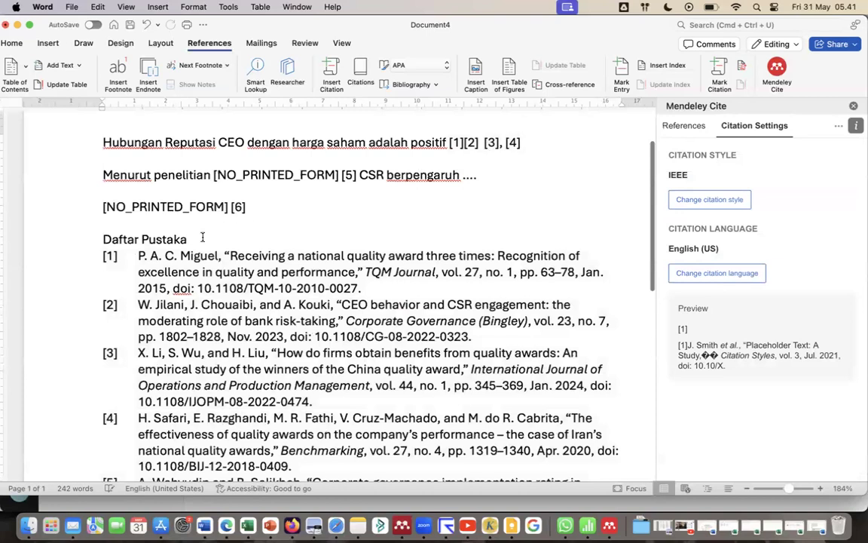
# Change the document's citation style to Chicago Manual of Style 17th edition (author-date).
pyautogui.click(730, 202)
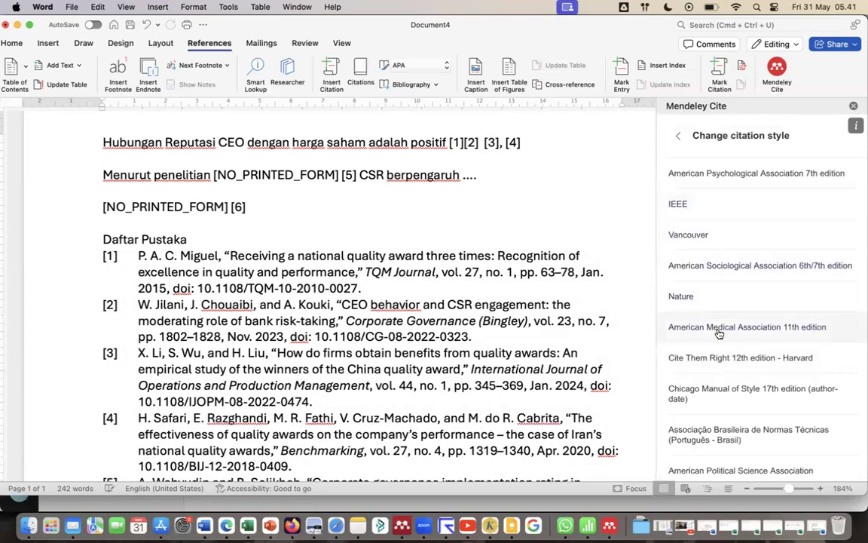
pyautogui.click(717, 388)
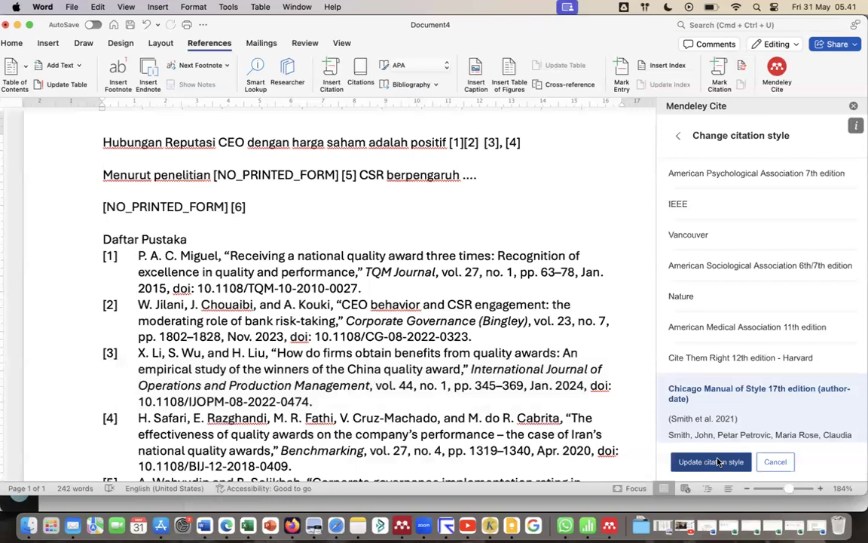
pyautogui.click(711, 462)
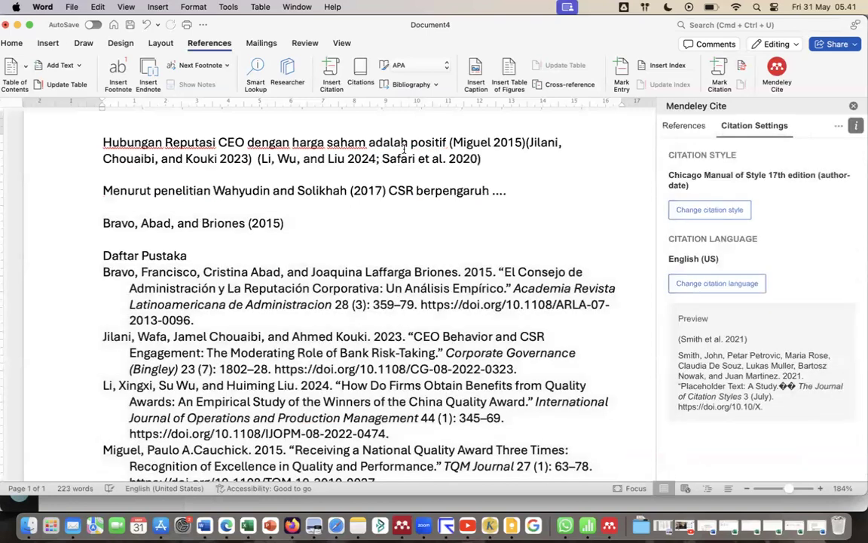
# Set the document's citation style back to American Psychological Association 7th edition.
pyautogui.click(738, 212)
pyautogui.click(729, 173)
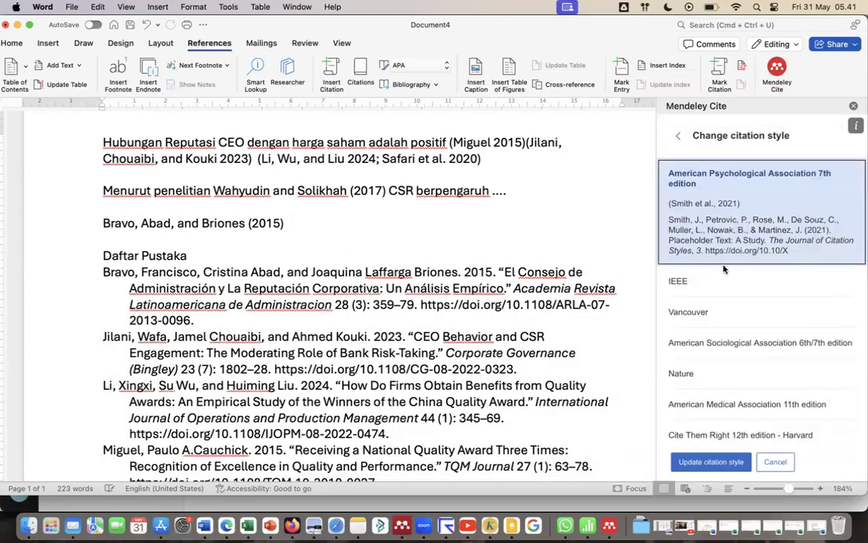
pyautogui.click(711, 462)
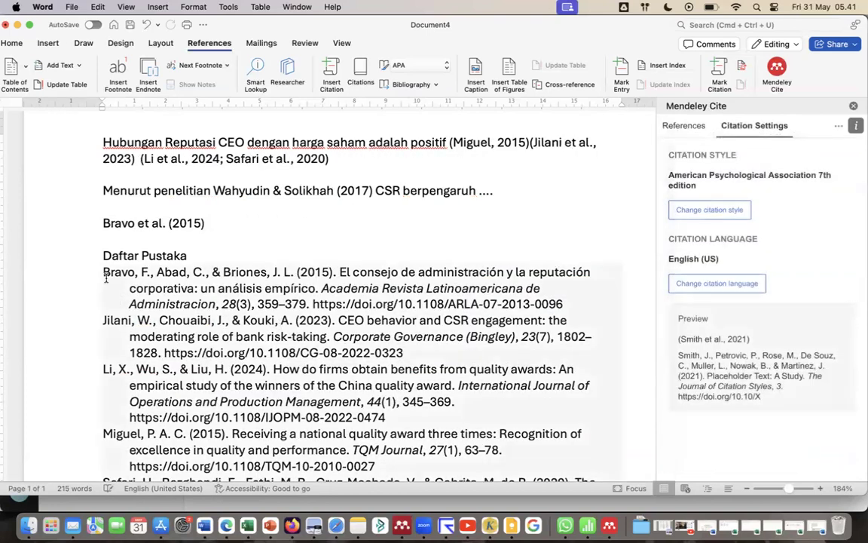
# Justify the text of all bibliography entries under the "Daftar Pustaka" heading.
pyautogui.moveTo(106, 277); pyautogui.dragTo(481, 331)
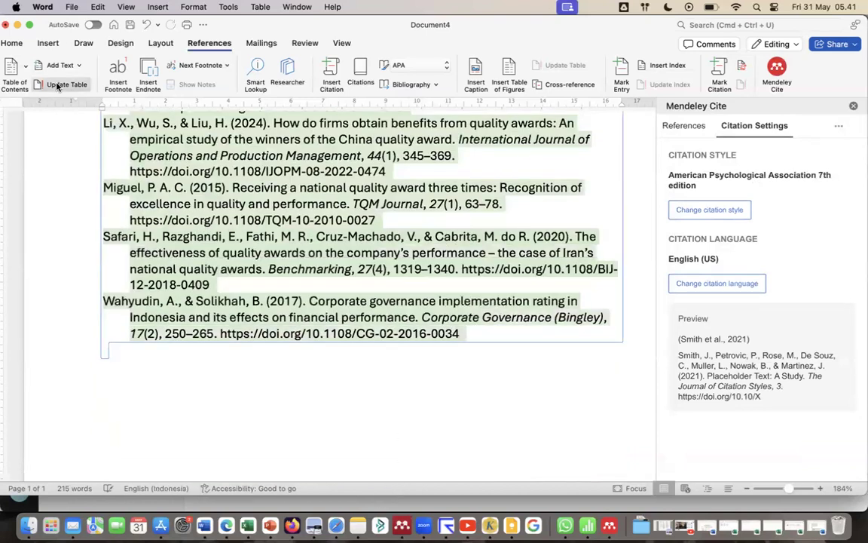
pyautogui.click(12, 44)
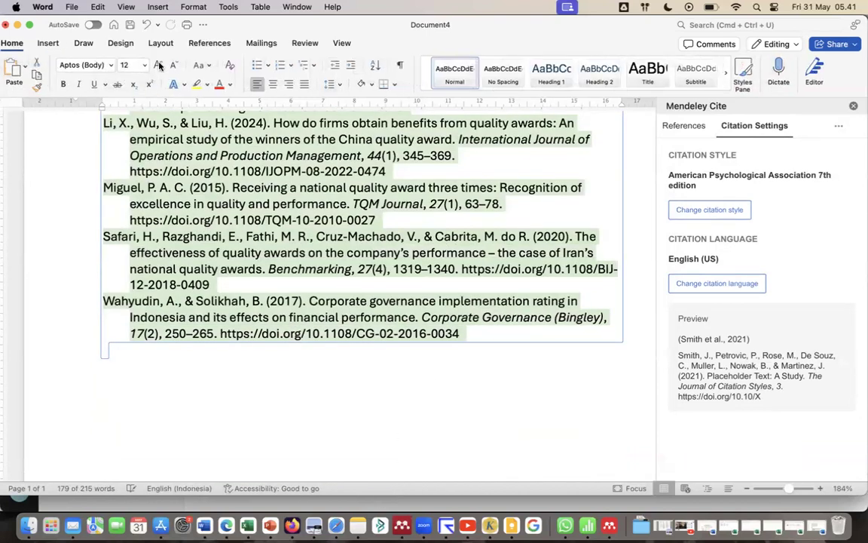
pyautogui.click(306, 84)
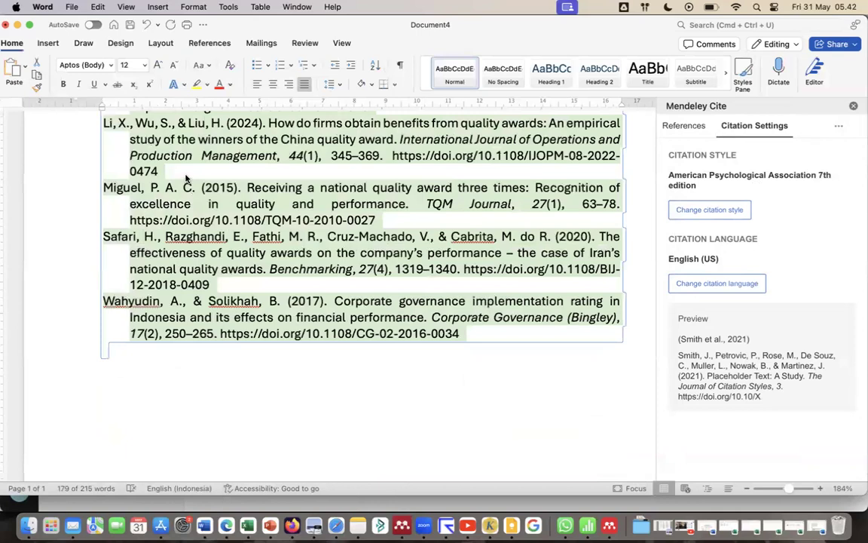
pyautogui.scroll(10, 186, 178)
pyautogui.scroll(-2, 185, 175)
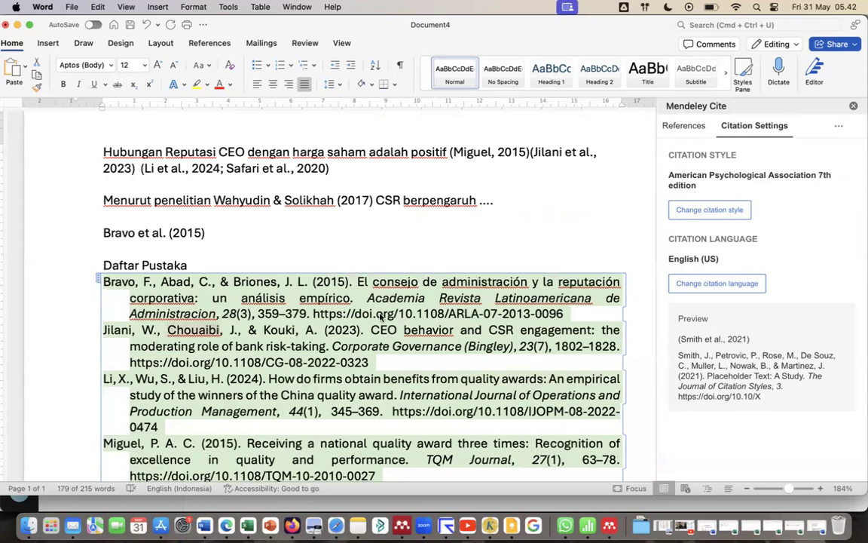
# Add an empty line after the first bibliography entry, enter the trial text "nnjmbhvgvgv" there and delete that text.
pyautogui.click(568, 314)
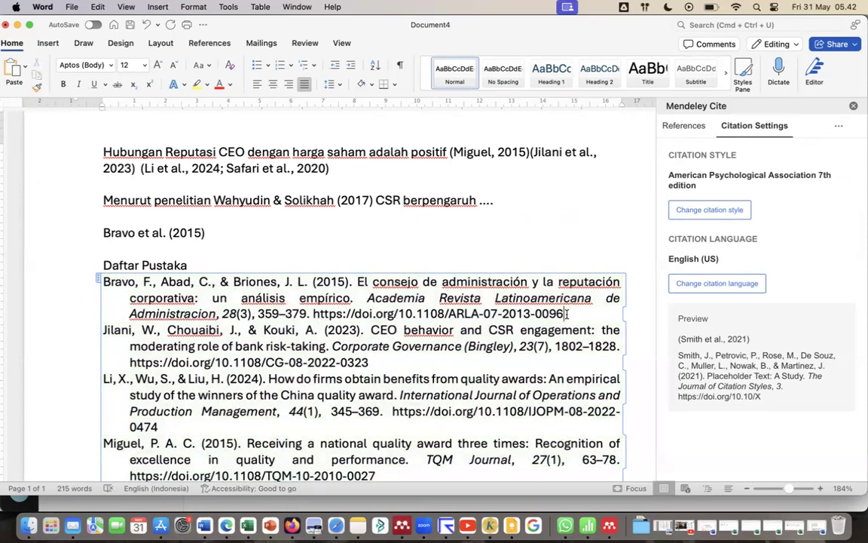
pyautogui.press('Return')
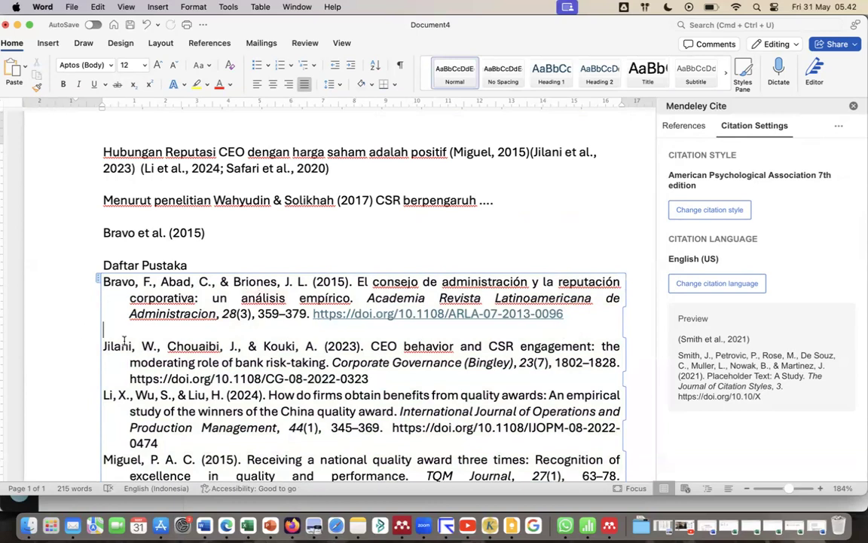
pyautogui.write('nnjmbhvgvgv')
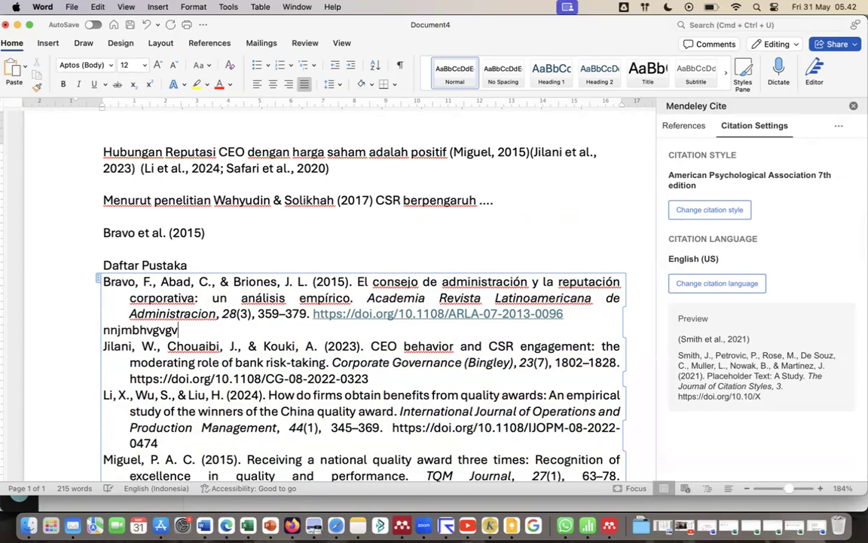
pyautogui.press('BackSpace')
pyautogui.press('BackSpace')
pyautogui.press('BackSpace')
pyautogui.press('BackSpace')
pyautogui.press('BackSpace')
pyautogui.press('BackSpace')
pyautogui.press('BackSpace')
pyautogui.press('BackSpace')
pyautogui.press('BackSpace')
pyautogui.press('BackSpace')
pyautogui.press('BackSpace')
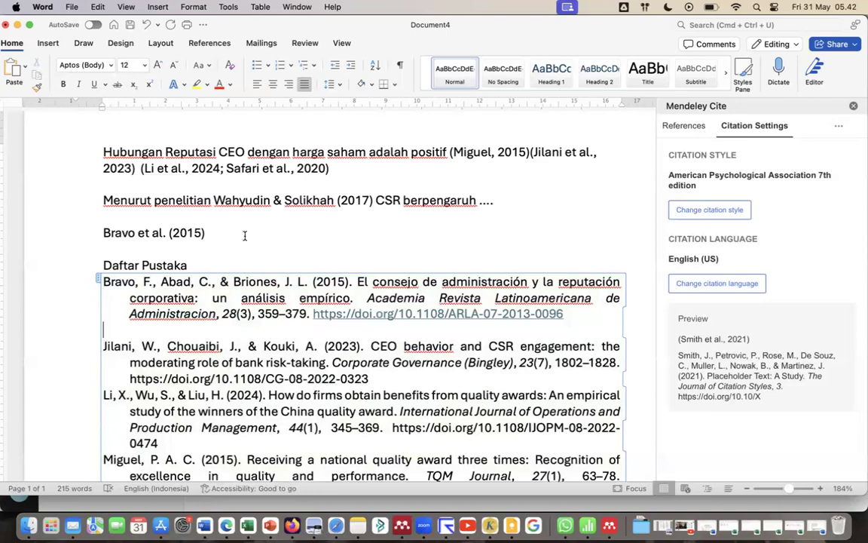
# Look through the Mendeley Cite reference list, citation settings and available citation languages, leaving the language unchanged.
pyautogui.click(686, 129)
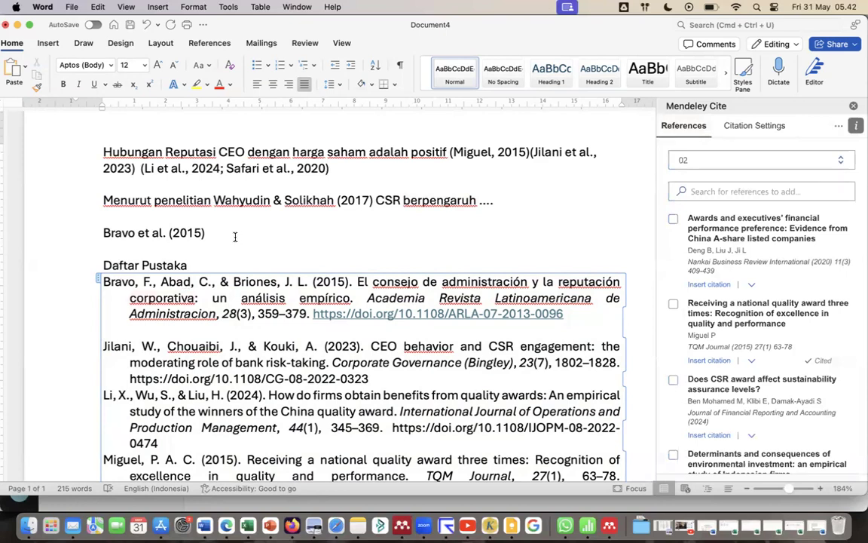
pyautogui.click(776, 126)
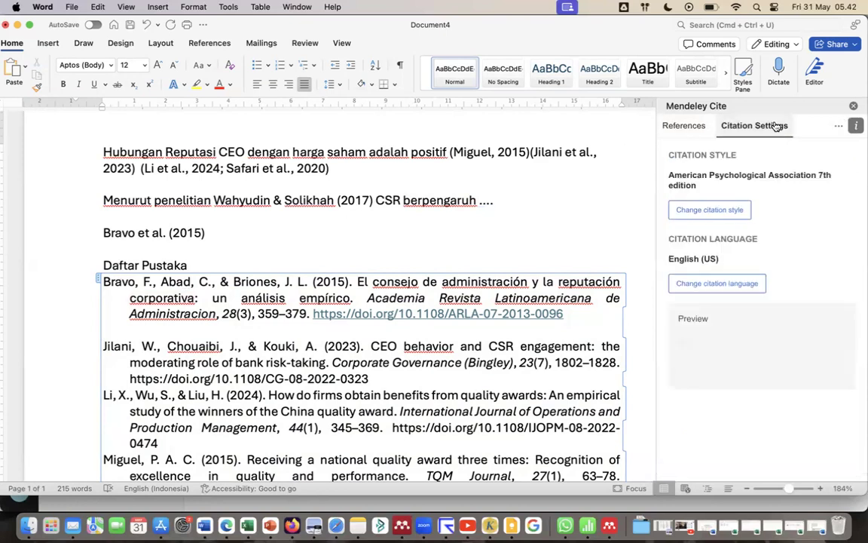
pyautogui.click(716, 283)
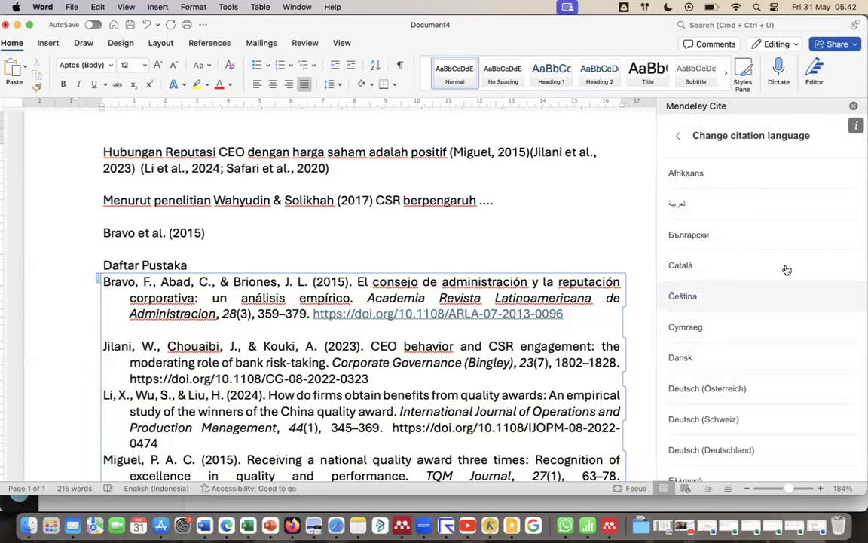
pyautogui.scroll(-5, 767, 433)
pyautogui.scroll(-10, 769, 442)
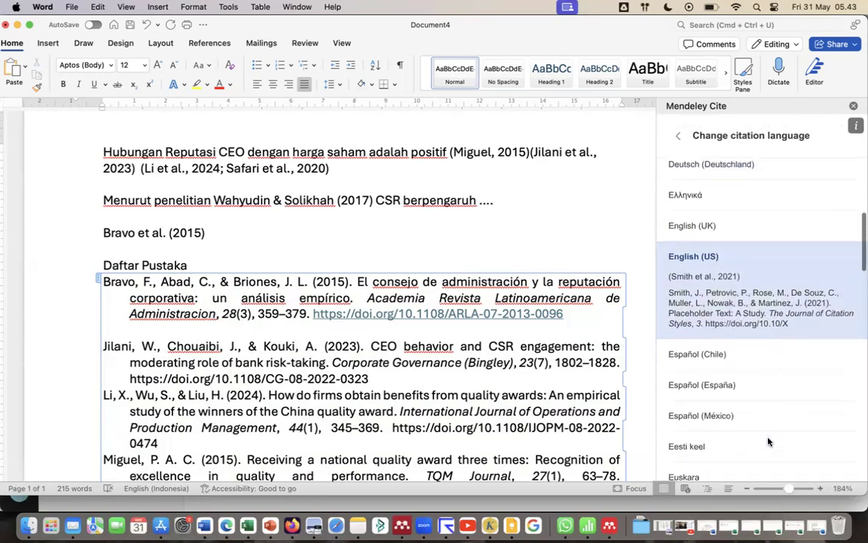
pyautogui.scroll(-3, 769, 441)
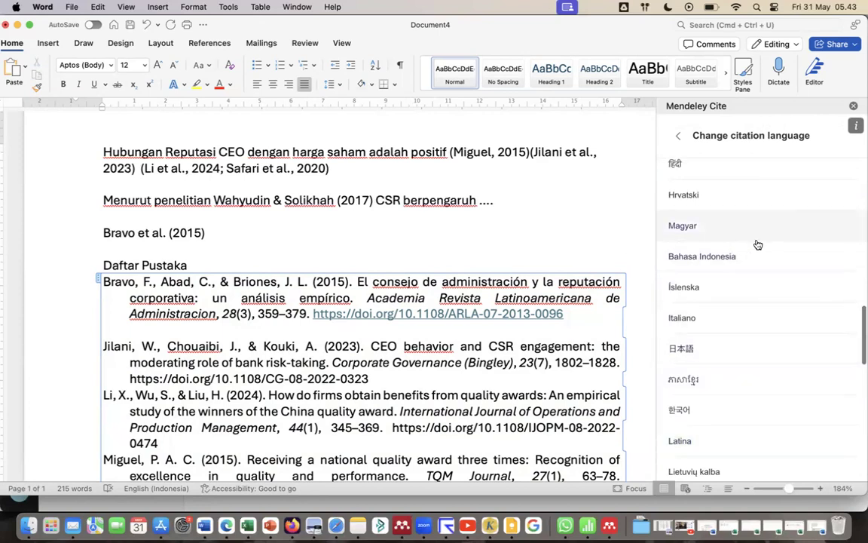
pyautogui.scroll(10, 755, 244)
pyautogui.click(678, 135)
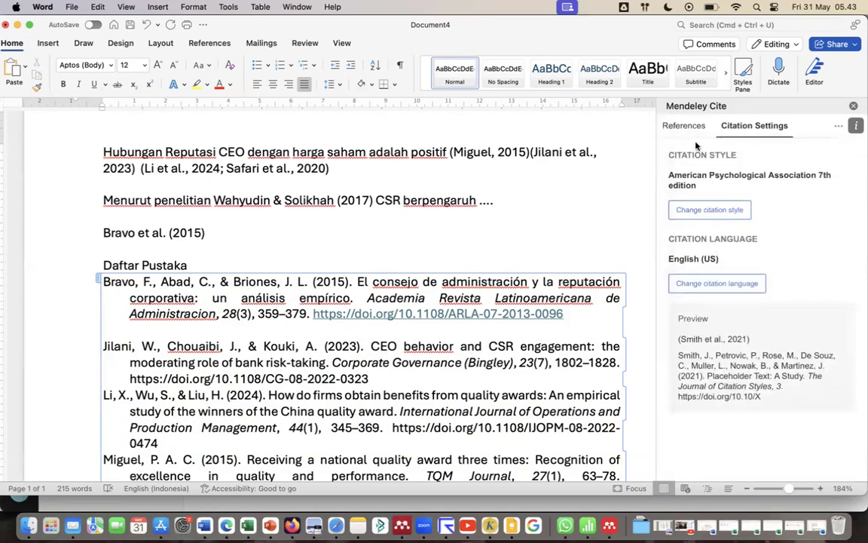
# Update the document's citations from the Mendeley library and review the reference list and the bibliography entries.
pyautogui.click(838, 127)
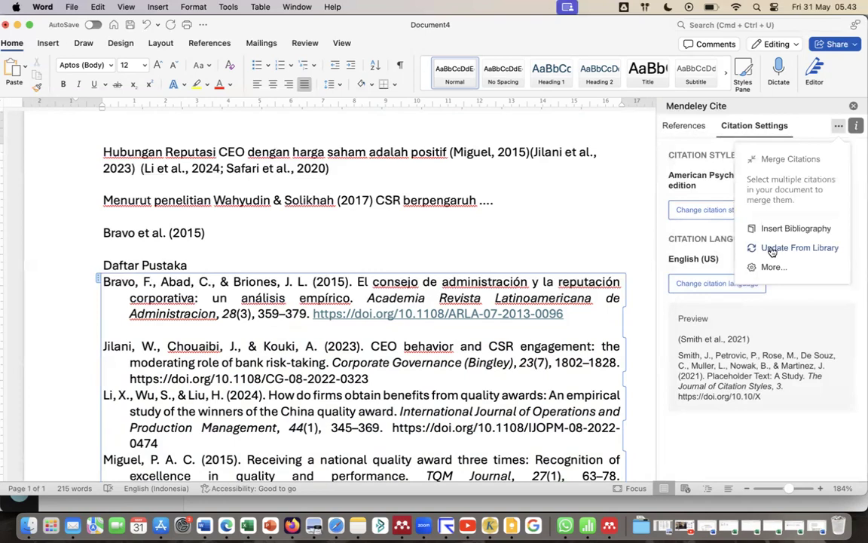
pyautogui.click(815, 250)
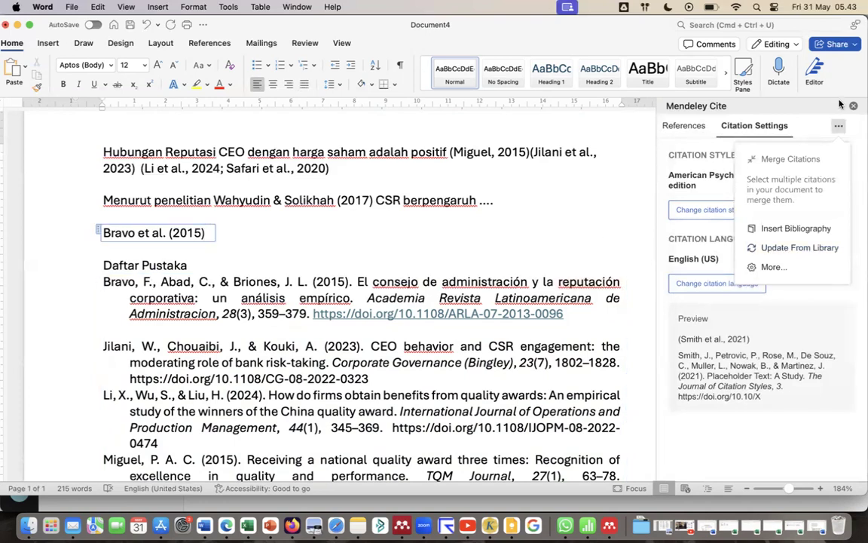
pyautogui.click(684, 125)
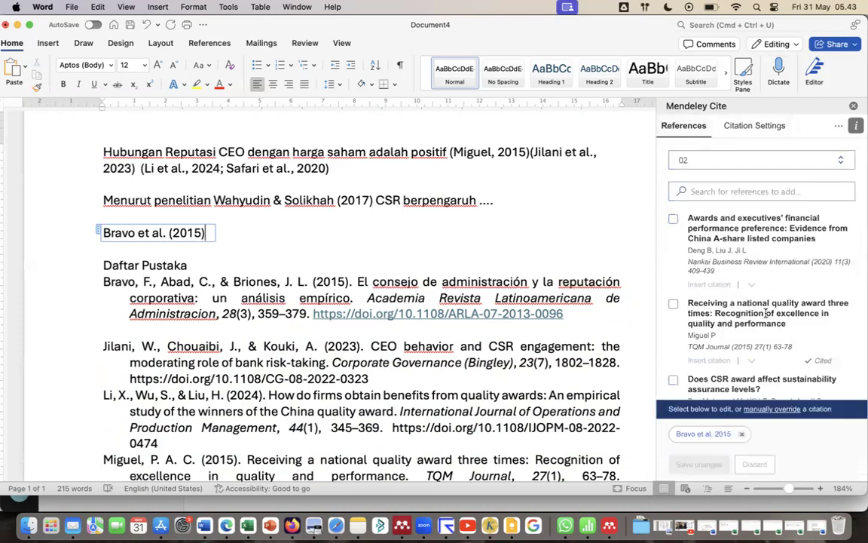
pyautogui.scroll(-10, 765, 311)
pyautogui.scroll(-3, 765, 311)
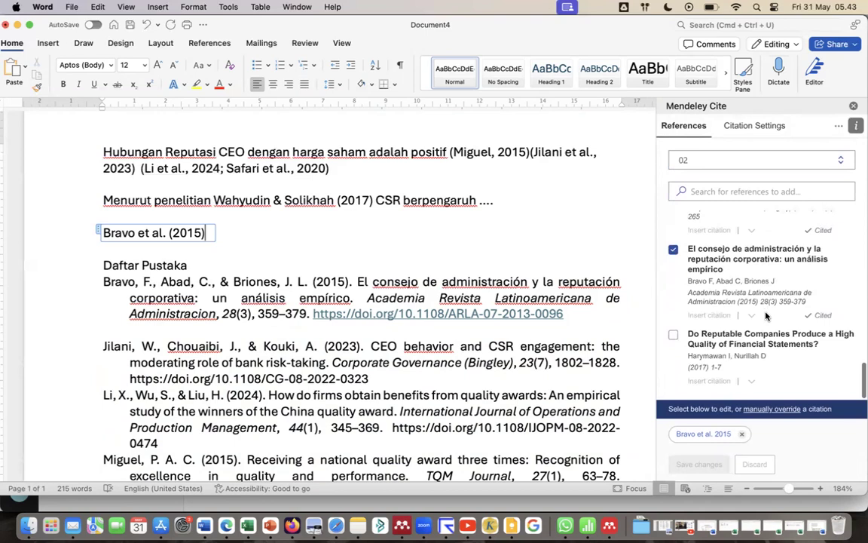
pyautogui.scroll(10, 766, 315)
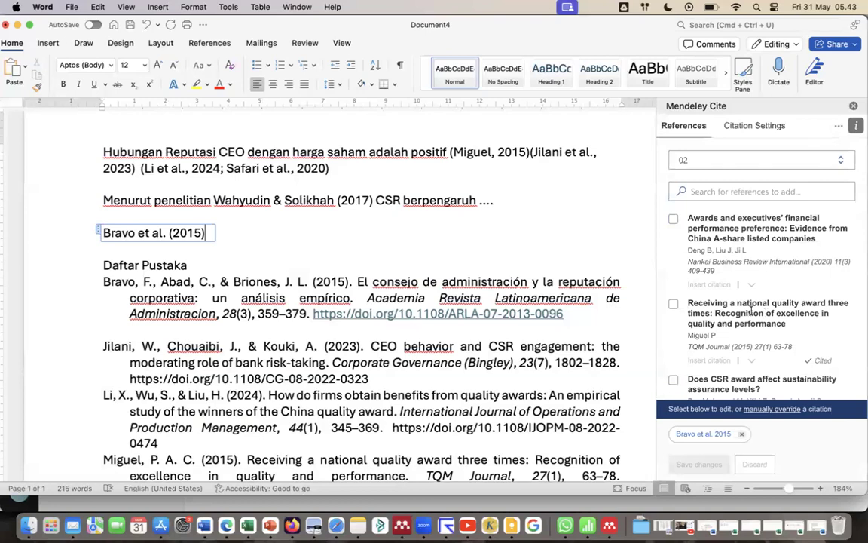
pyautogui.scroll(-5, 433, 239)
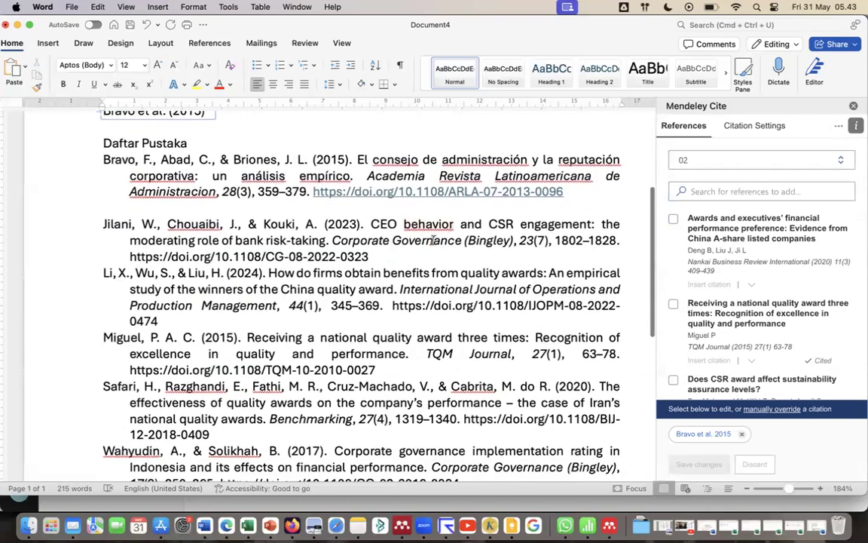